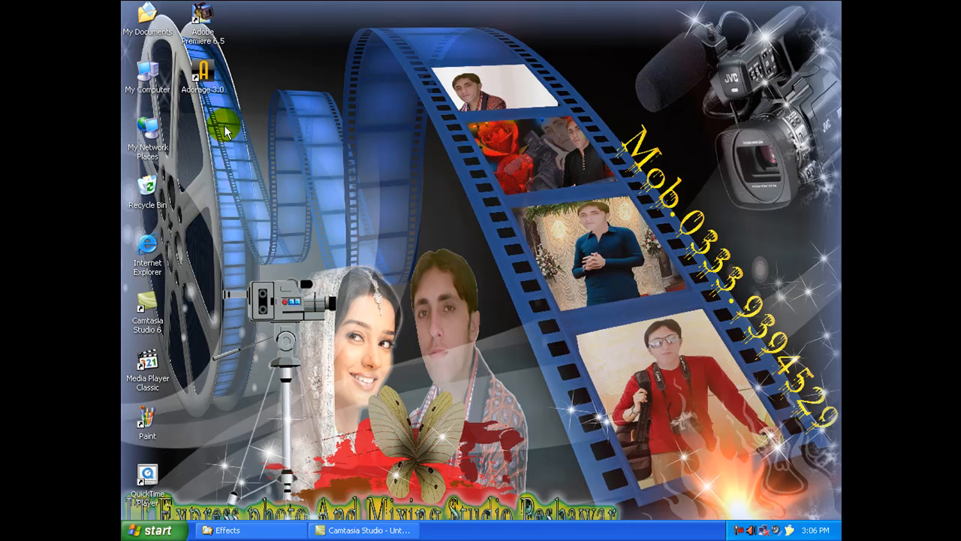
Launch Adobe Premiere and start a project with the DV - NTSC Real-time Preview Standard 32kHz preset.
left_click(199, 42)
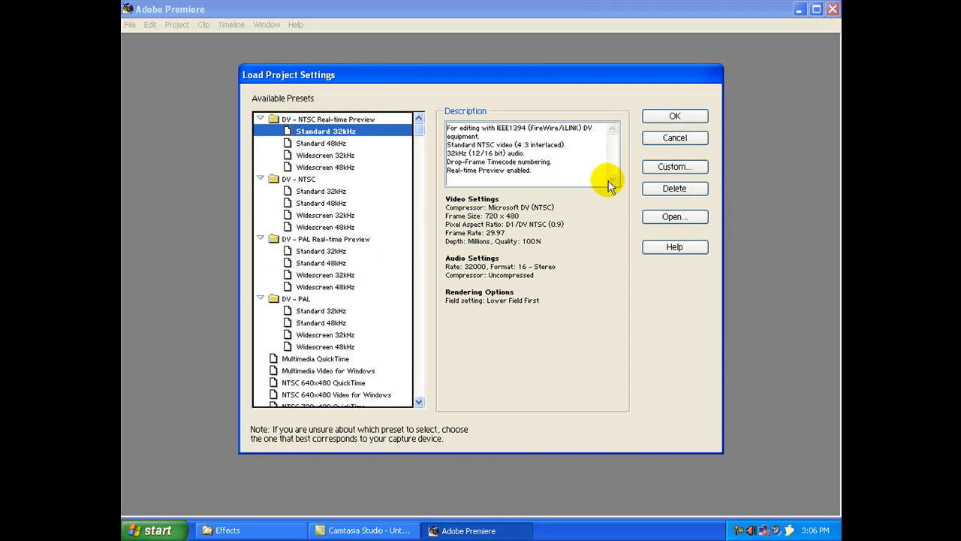
left_click(687, 118)
Import the images 1 Frames copy, 03 and 03 copy from New Folder (5) into Bin 1.
double_click(300, 210)
left_click(390, 160)
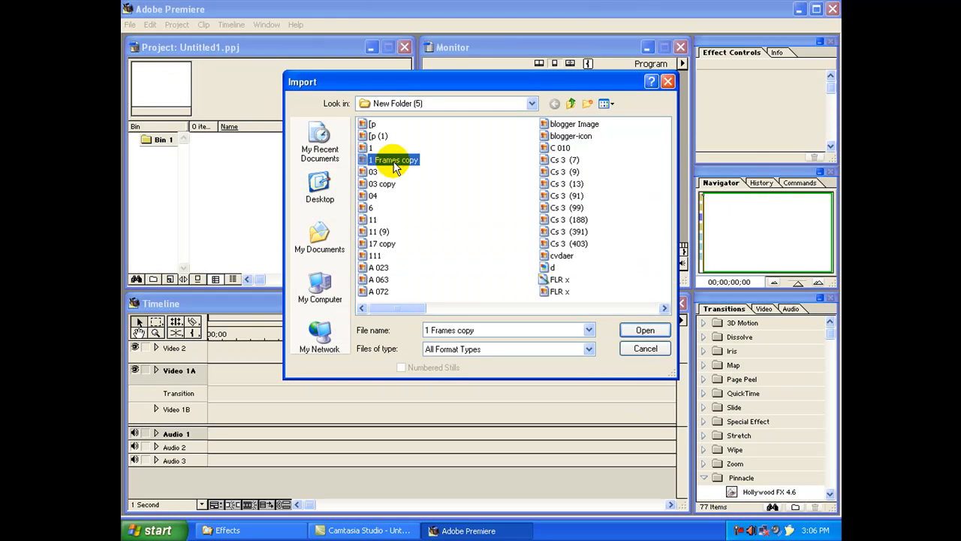
left_click(380, 184, "ctrl")
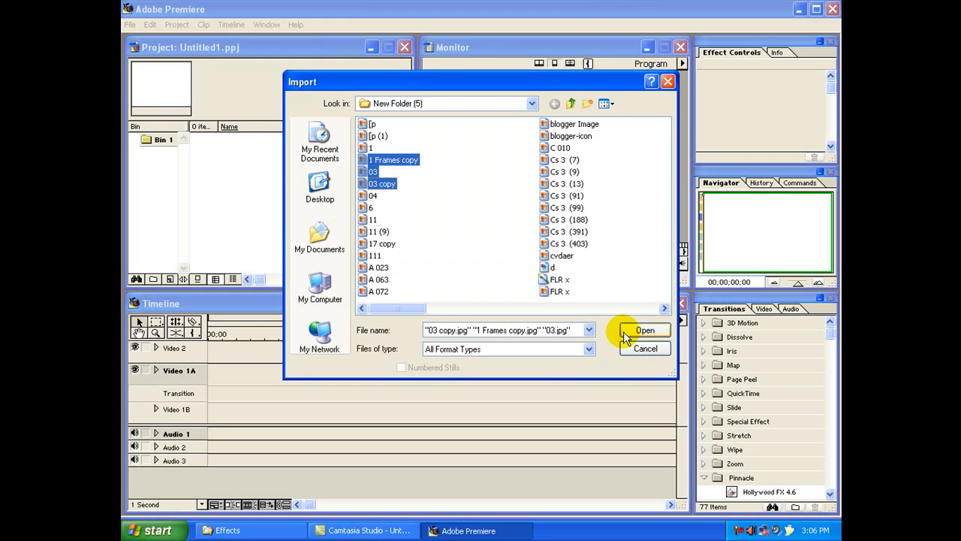
left_click(623, 331)
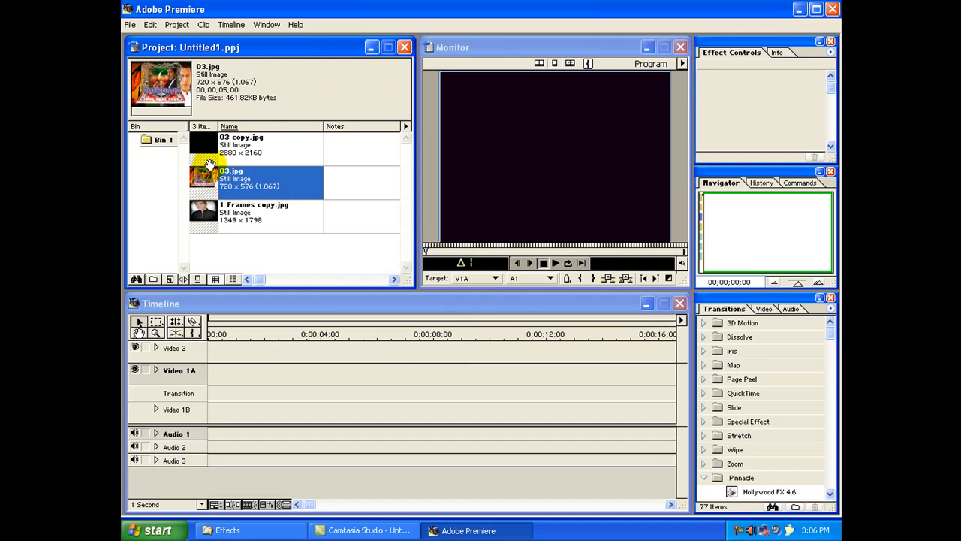
Delete 03 copy.jpg from the bin and import the image A 023 in its place.
left_click(211, 154)
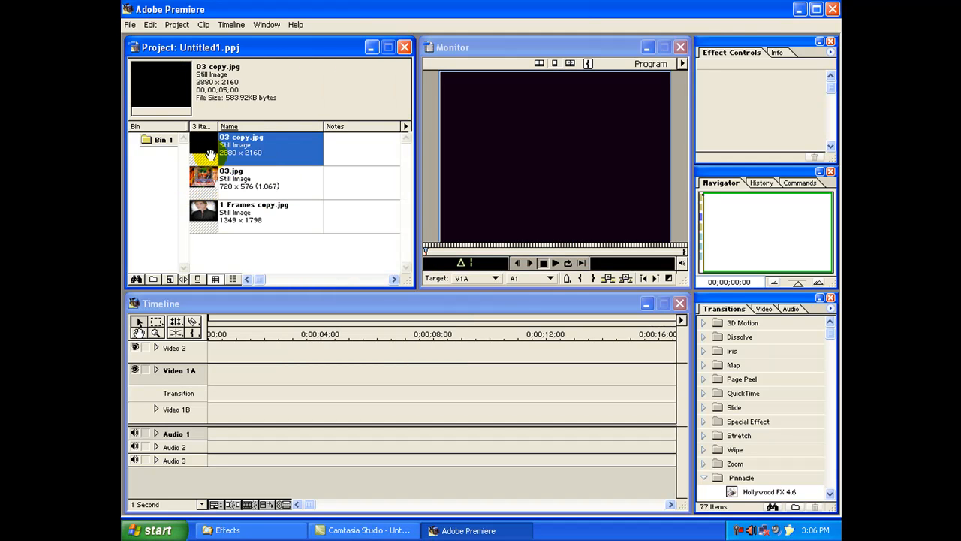
key("Delete")
double_click(245, 219)
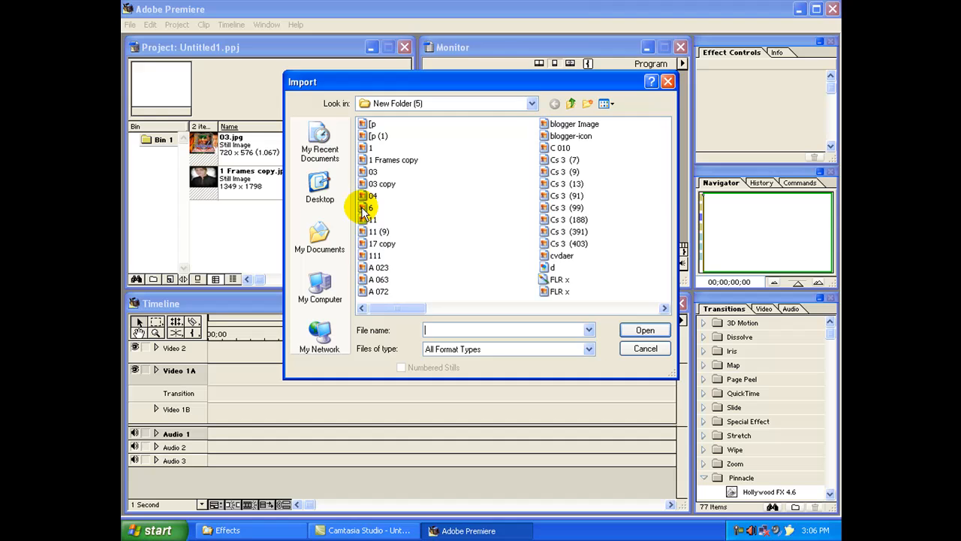
double_click(380, 268)
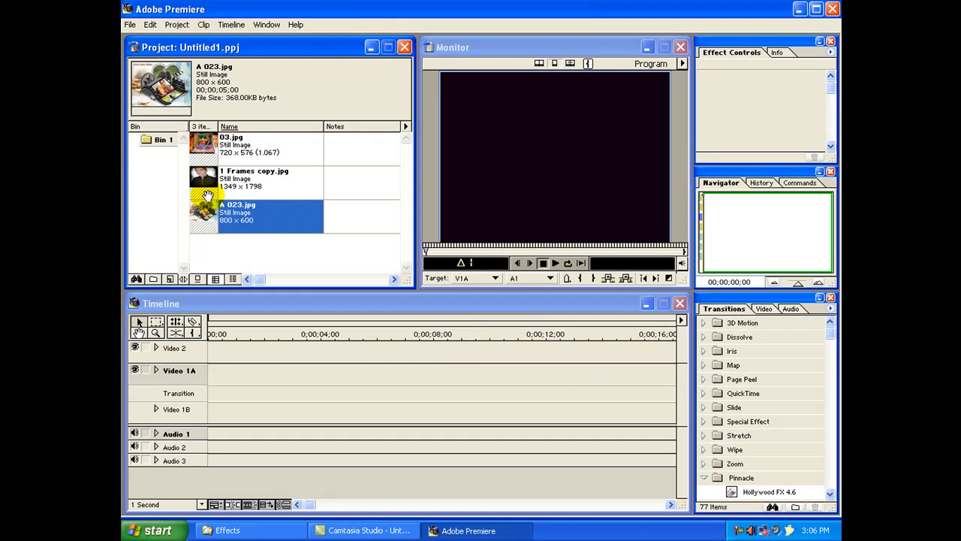
Place A 023.jpg followed by 03.jpg on Video 1A, and 1 Frames copy.jpg followed by A 023.jpg on Video 1B.
left_click_drag(213, 219, 233, 373)
left_click_drag(206, 174, 279, 410)
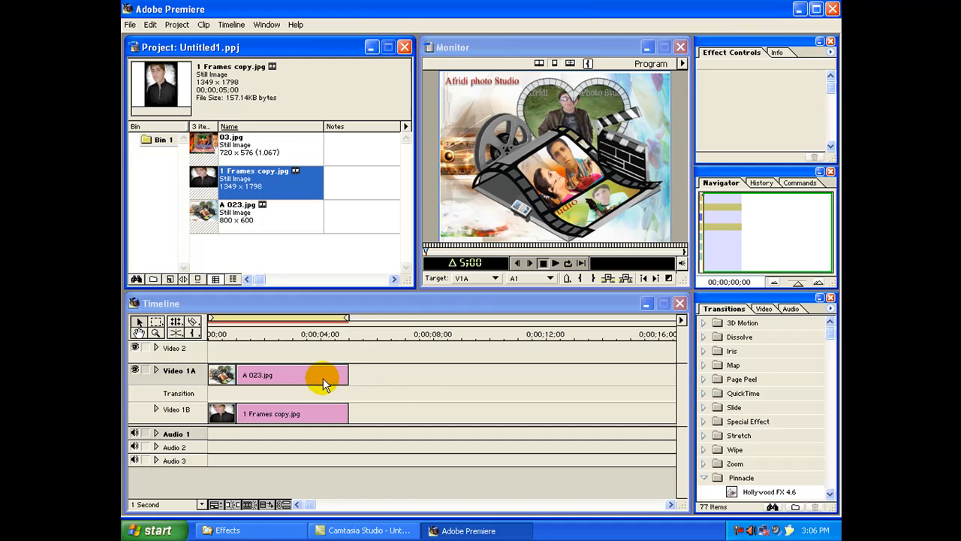
left_click(303, 348)
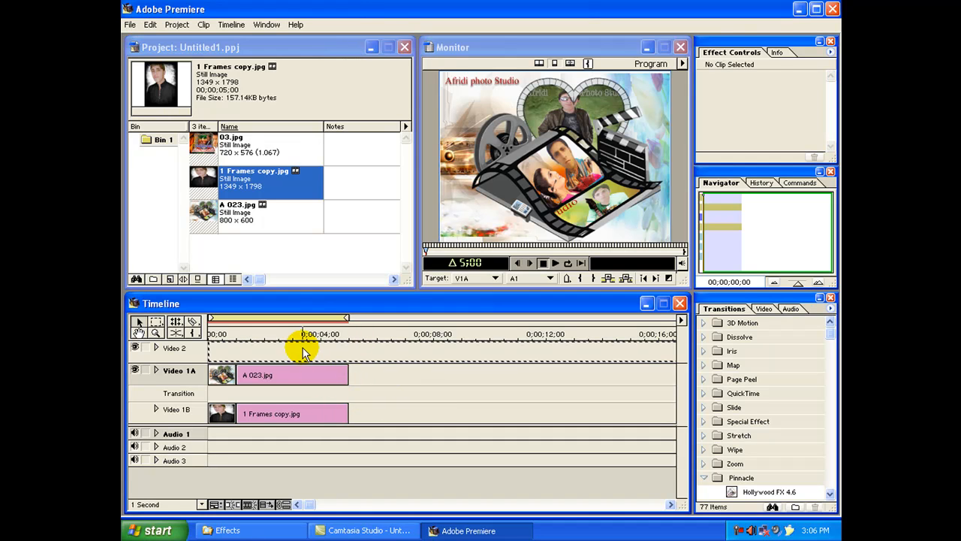
left_click(308, 374)
left_click(358, 379)
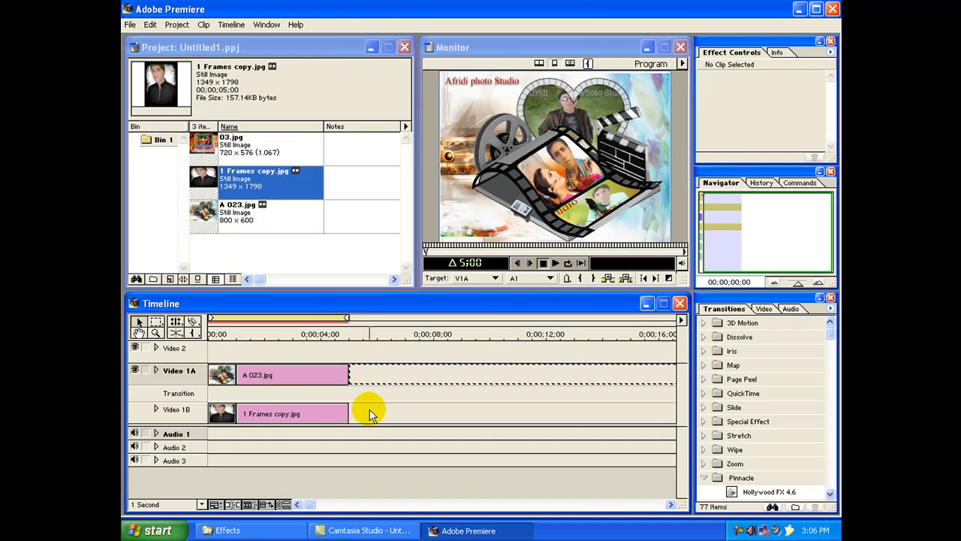
left_click_drag(203, 143, 407, 409)
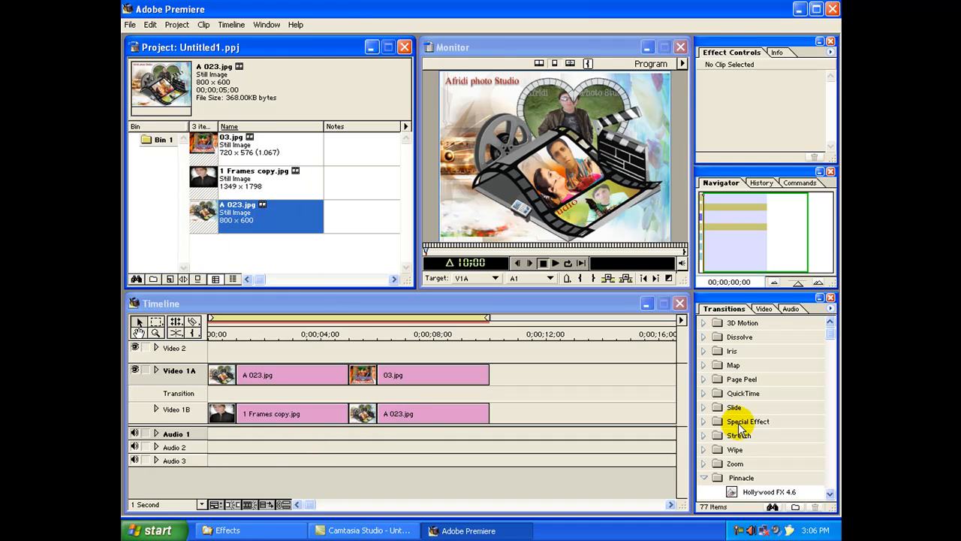
Add the Hollywood FX 4.6 transition between the first pair of clips and open the DHOON-Fx Volume-53 effects category.
left_click_drag(735, 493, 242, 395)
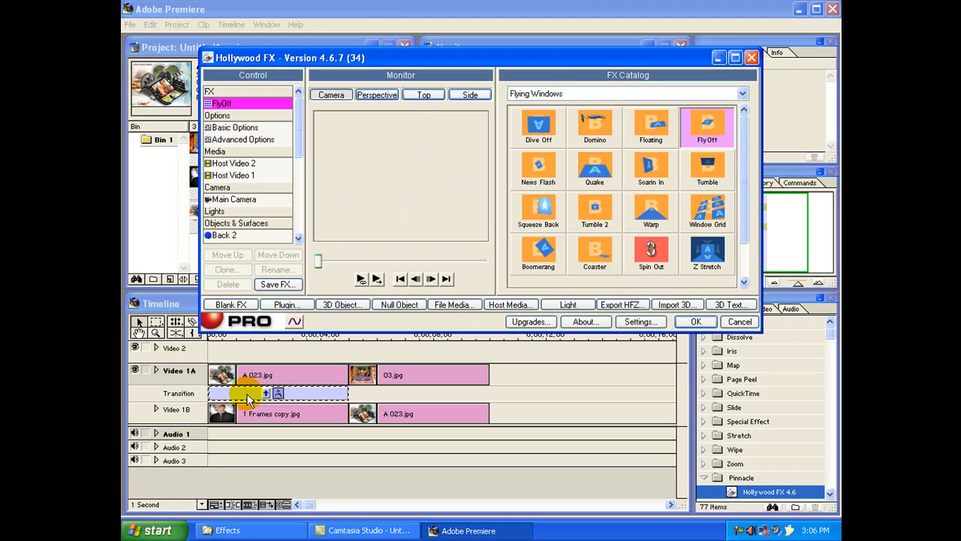
left_click(721, 93)
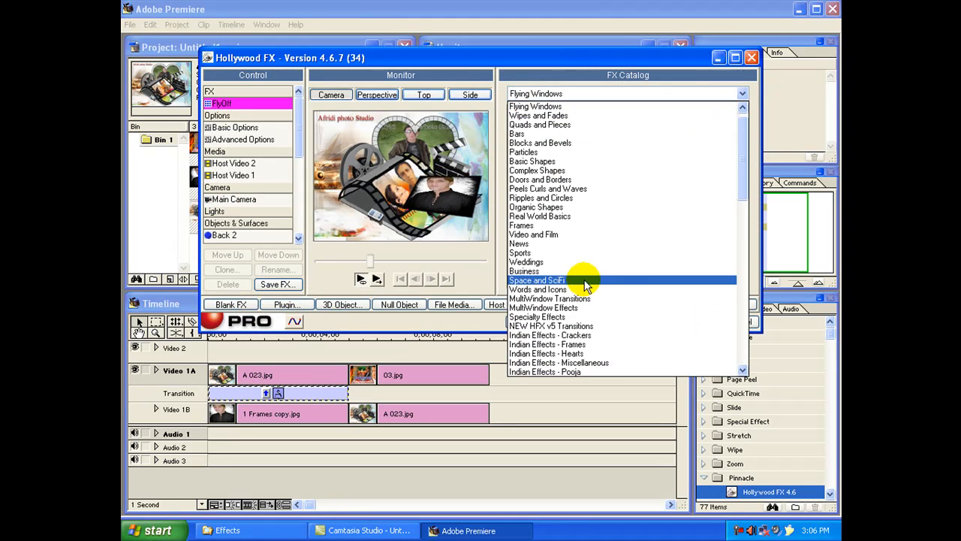
scroll(588, 277, "down", 5)
scroll(586, 289, "down", 1)
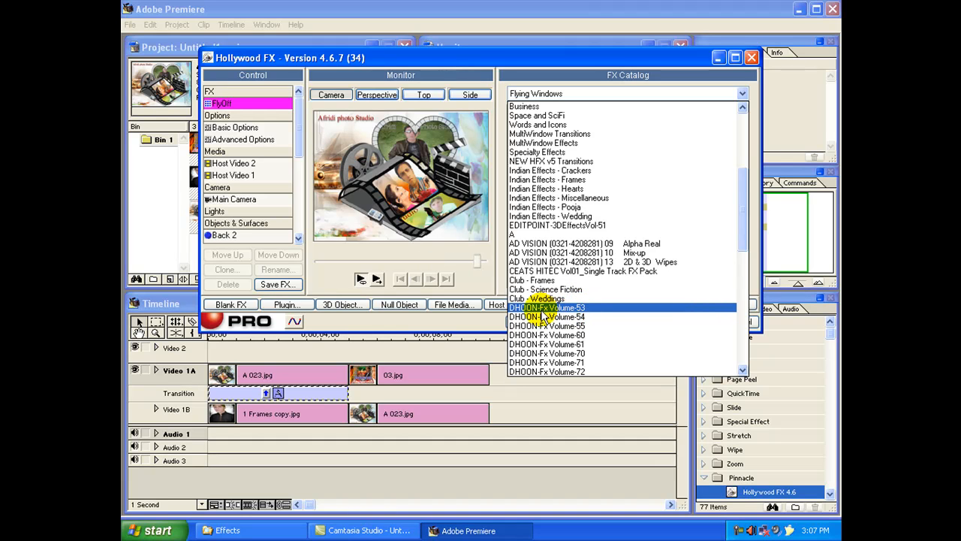
scroll(582, 311, "down", 4)
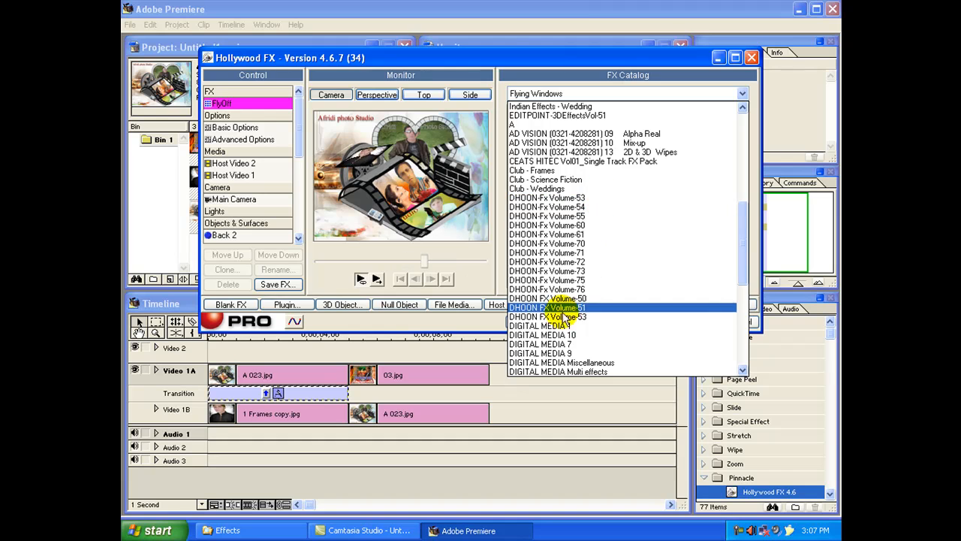
left_click(588, 197)
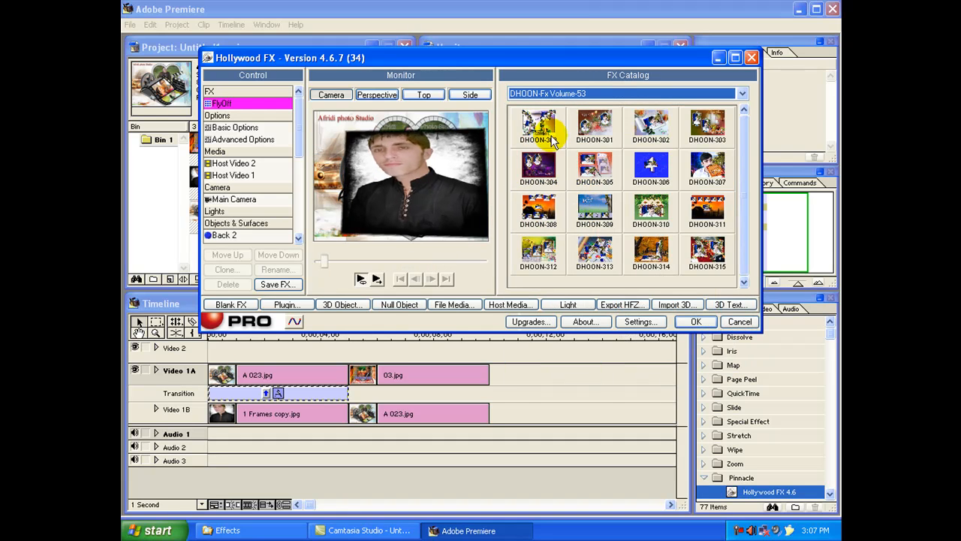
Preview sample effects from DHOON-Fx Volume-53 and Volume-61, including DHOON-305, DHOON-310 and DHOON-515.
left_click(539, 127)
left_click(589, 209)
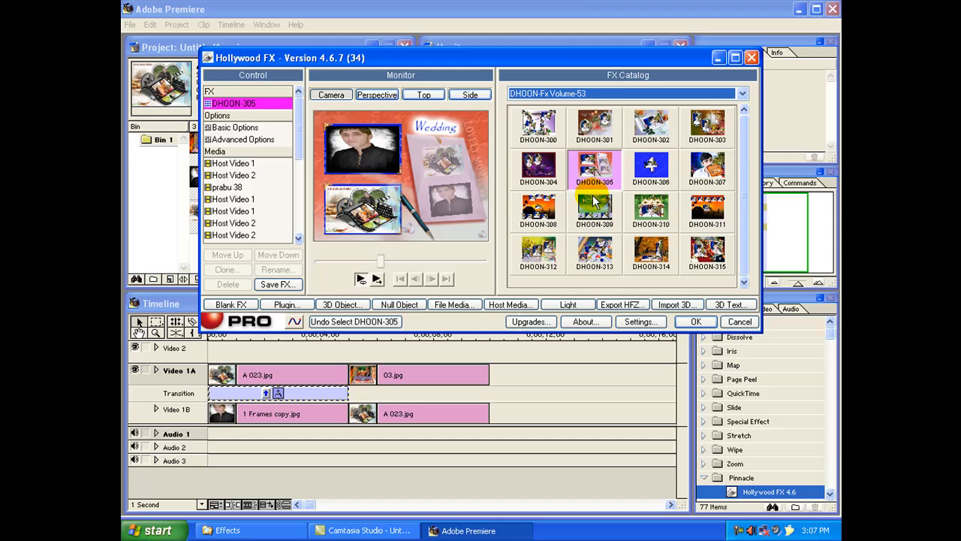
left_click(644, 210)
scroll(608, 199, "down", 3)
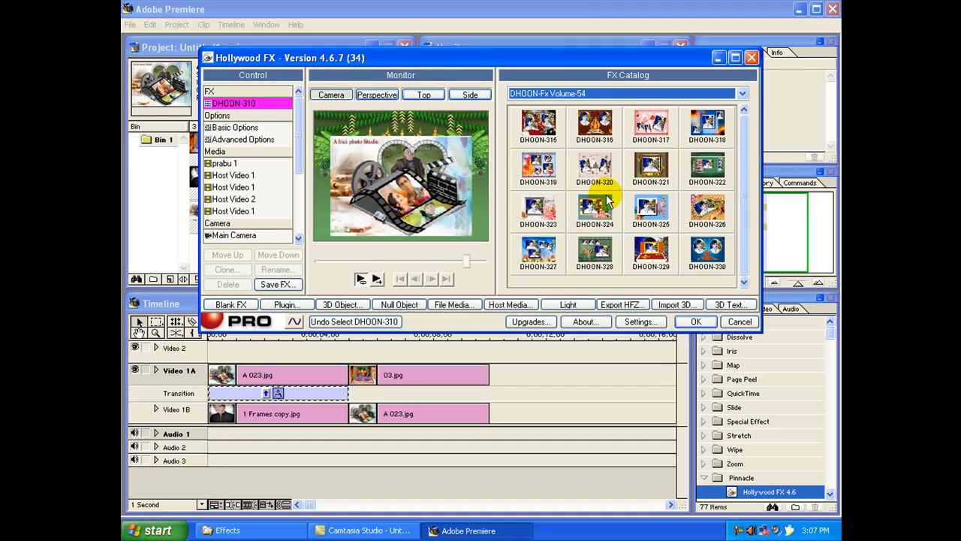
scroll(590, 104, "down", 1)
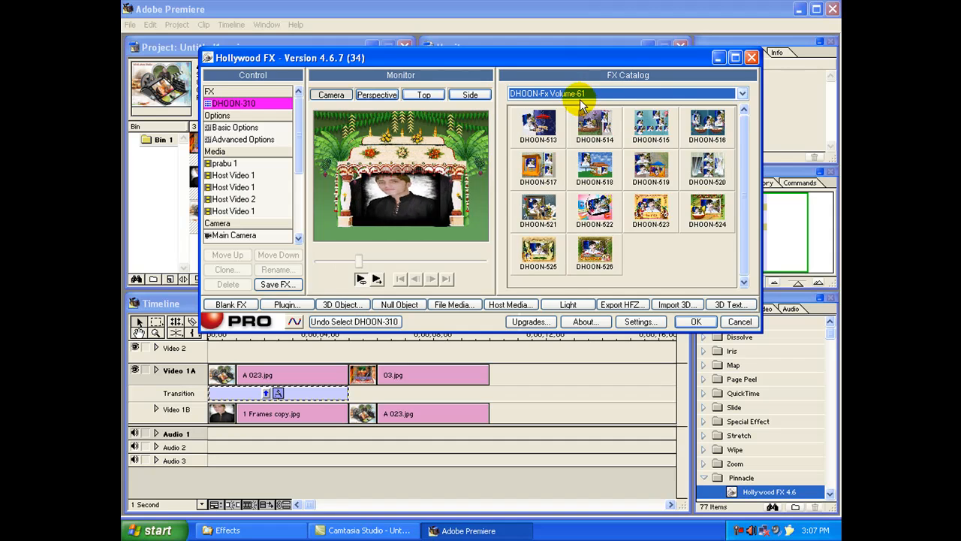
left_click(647, 135)
scroll(647, 135, "down", 5)
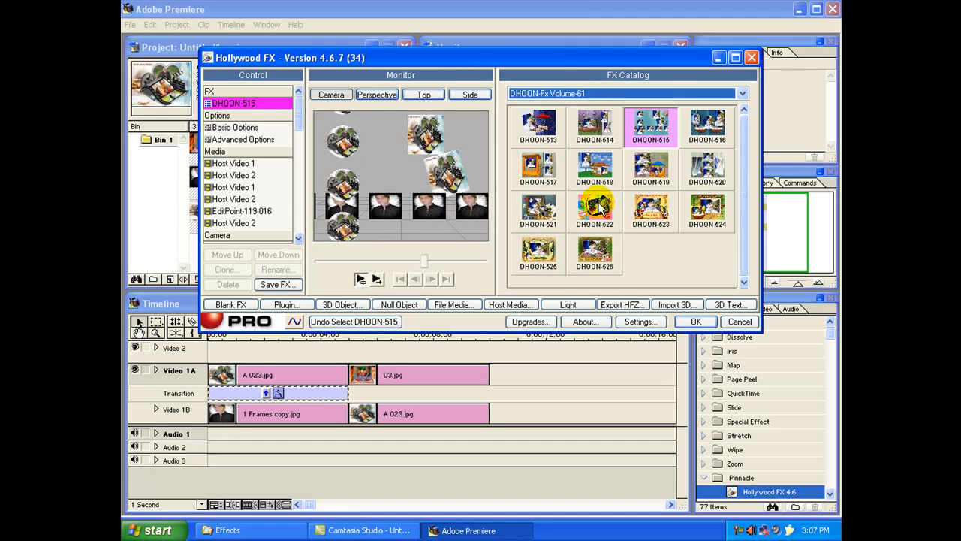
Preview DHOON-Fx Volume-70 effects such as DHOON-Fx-606, 610, 611, 600 and 601.
left_click(651, 174)
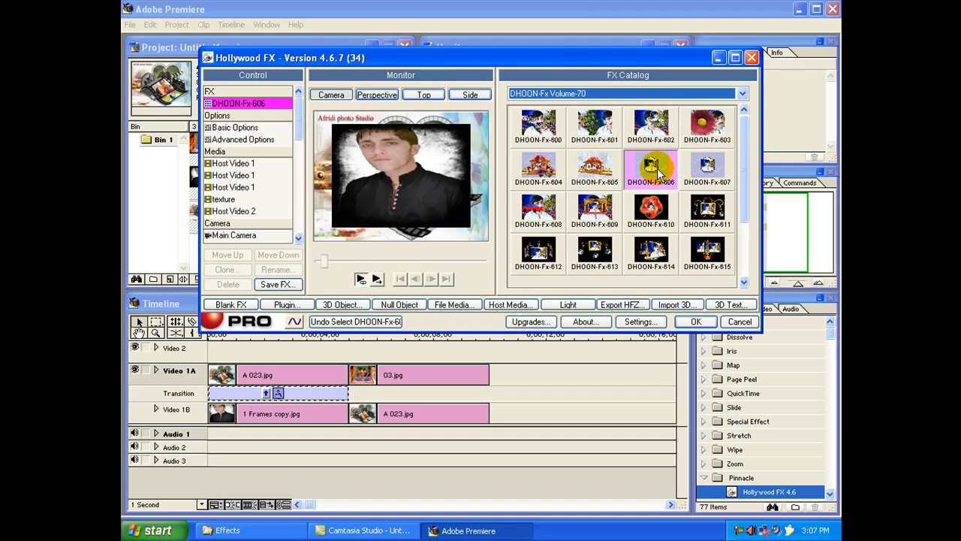
left_click(643, 215)
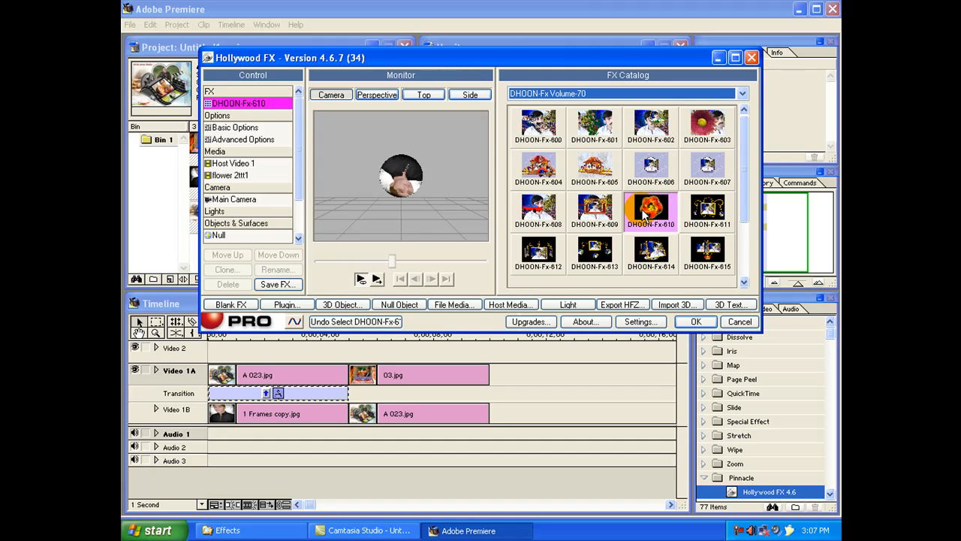
left_click(717, 217)
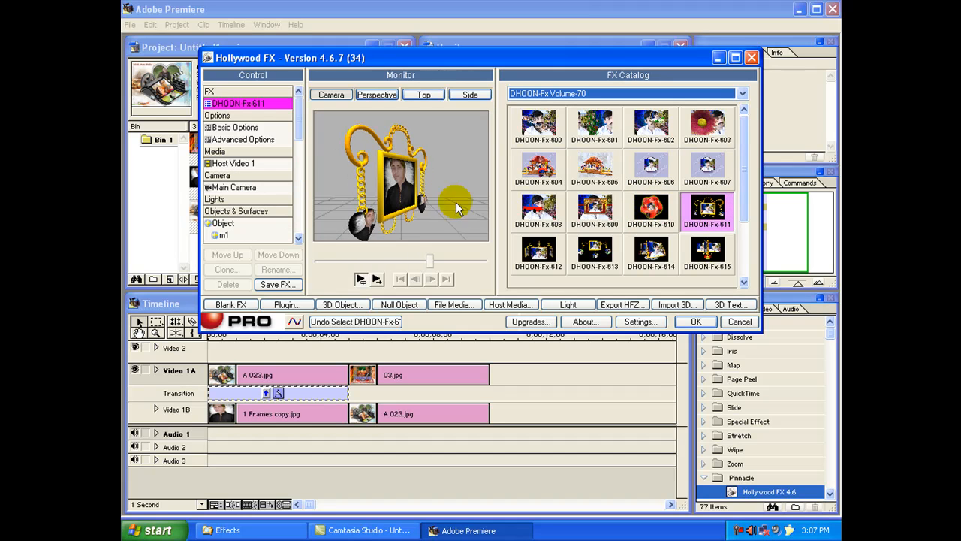
left_click(546, 181)
left_click(545, 134)
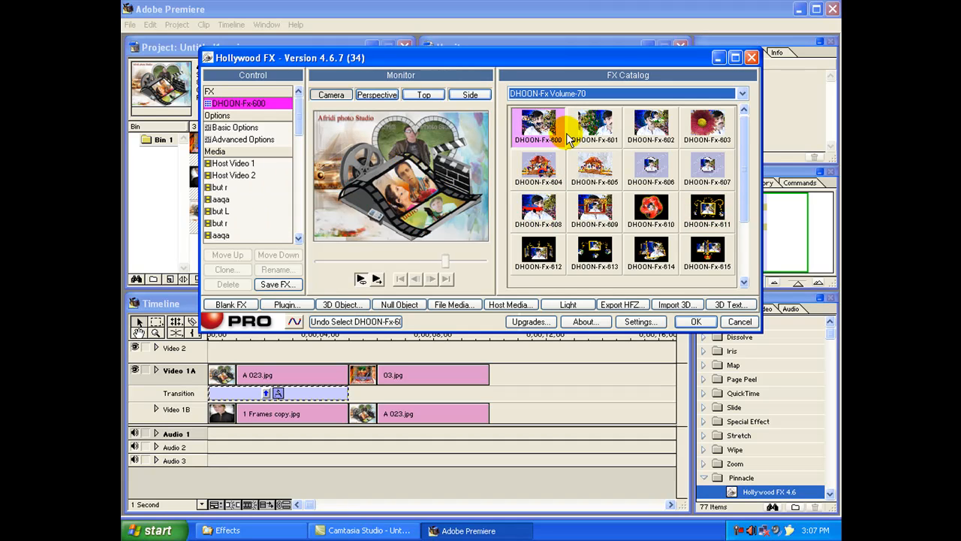
left_click(605, 130)
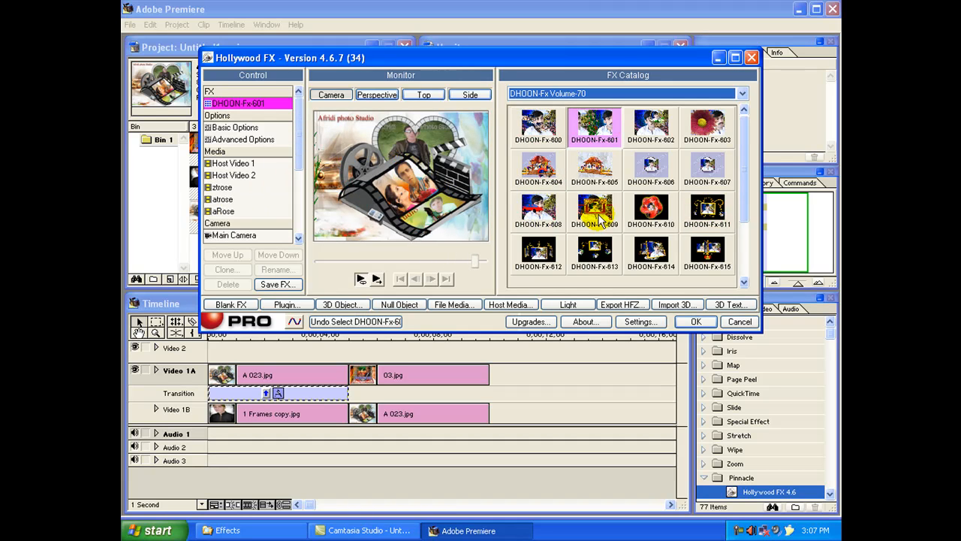
Preview effects from DHOON-Fx Volume-71 through Volume-75, including DHOON-Fx-623, 624, 676 and 710.
left_click(652, 93)
left_click(646, 112)
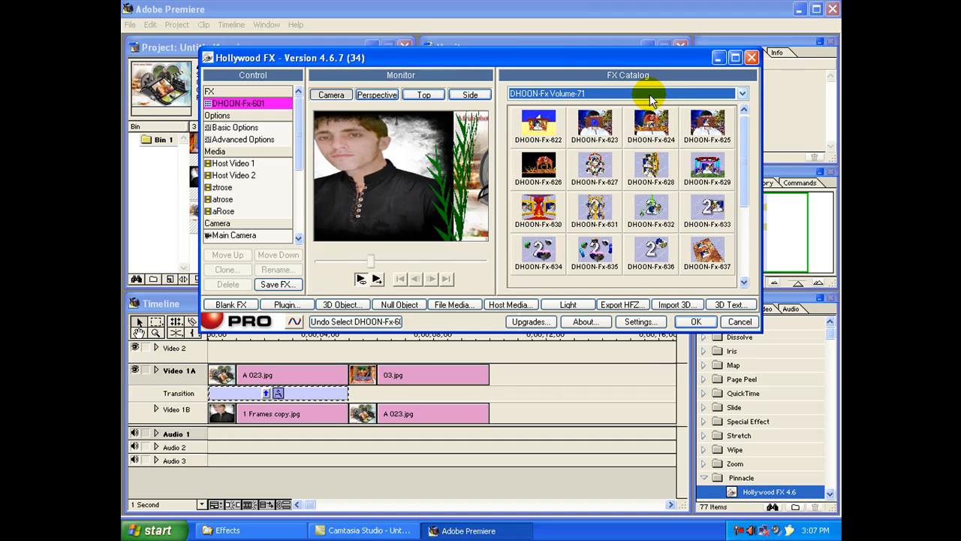
left_click(585, 143)
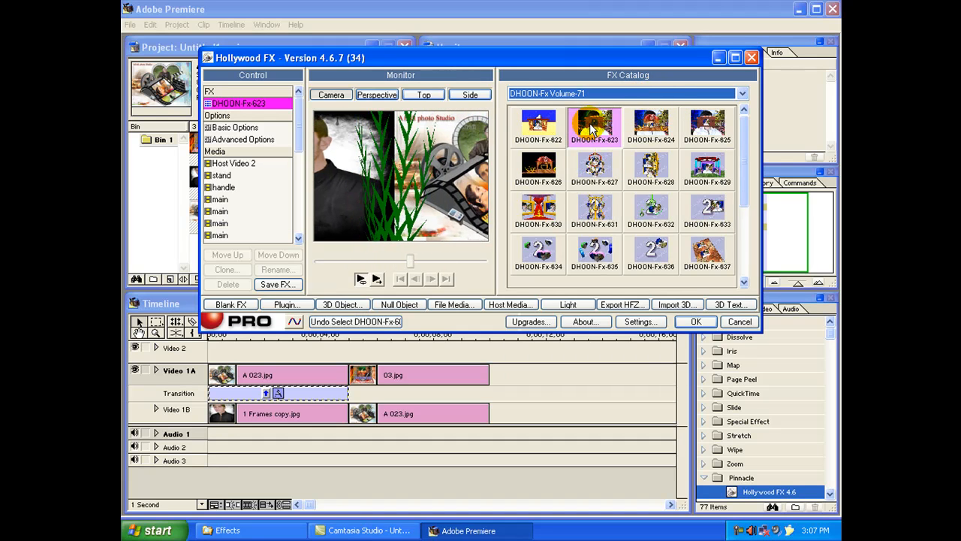
left_click(650, 128)
scroll(651, 131, "down", 1)
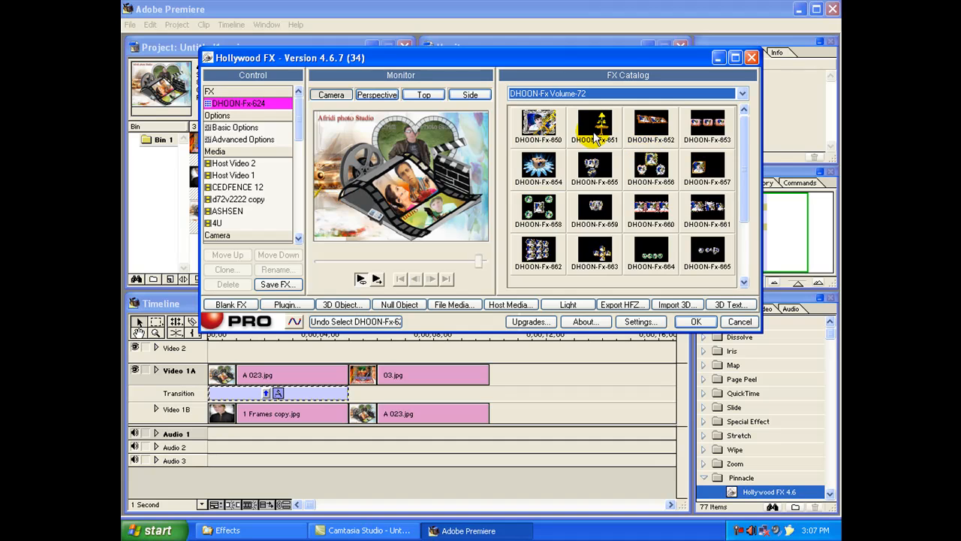
scroll(595, 135, "down", 1)
left_click(651, 129)
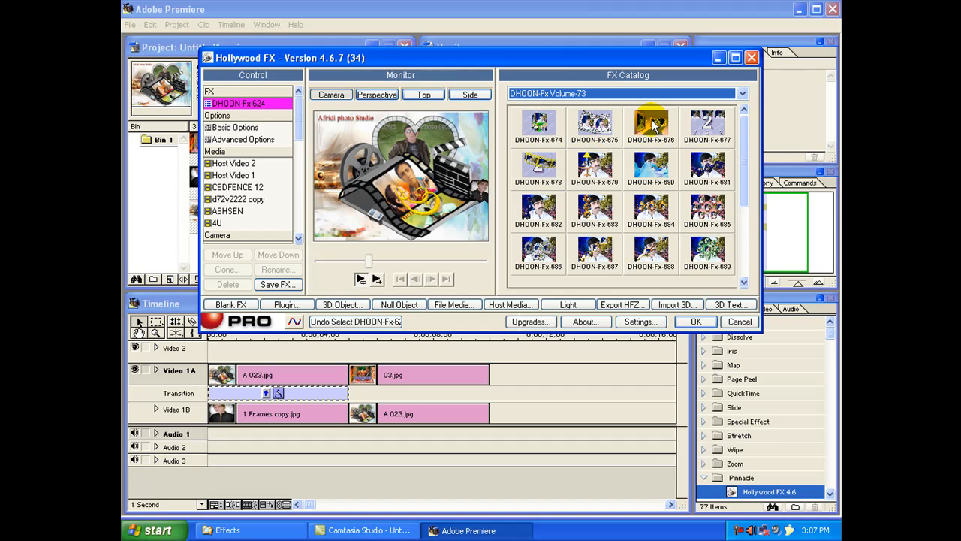
scroll(648, 134, "down", 2)
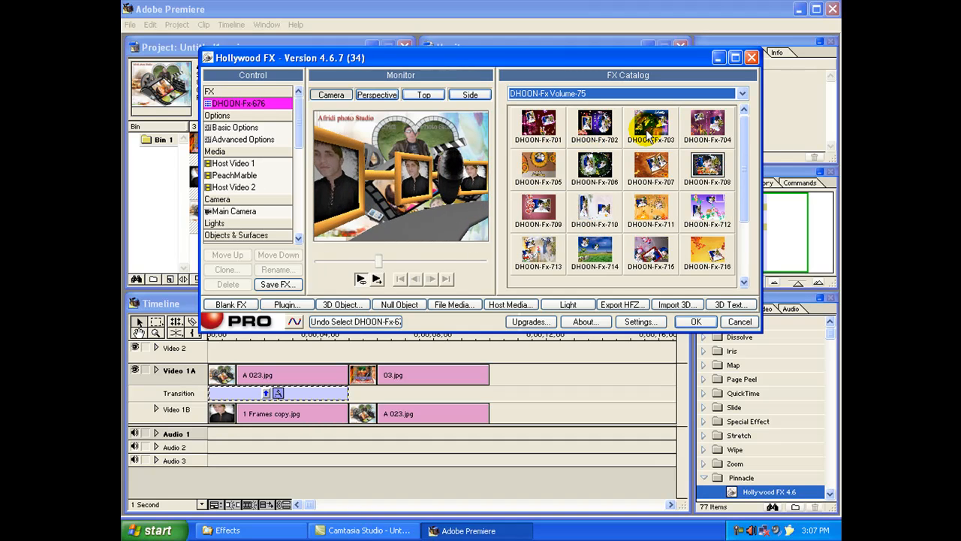
left_click(593, 209)
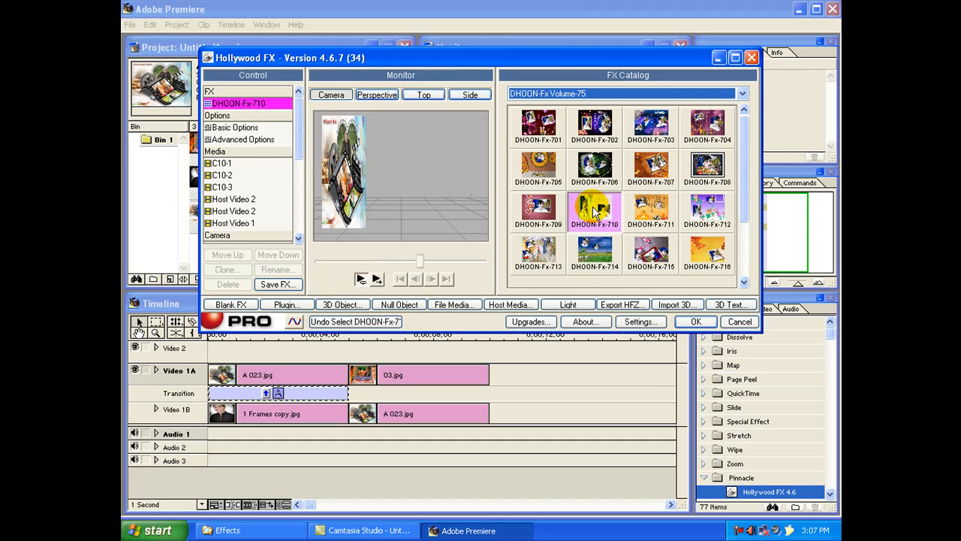
Apply the DHOON-Fx-737 effect from DHOON-Fx Volume-76 to the transition.
scroll(593, 212, "down", 1)
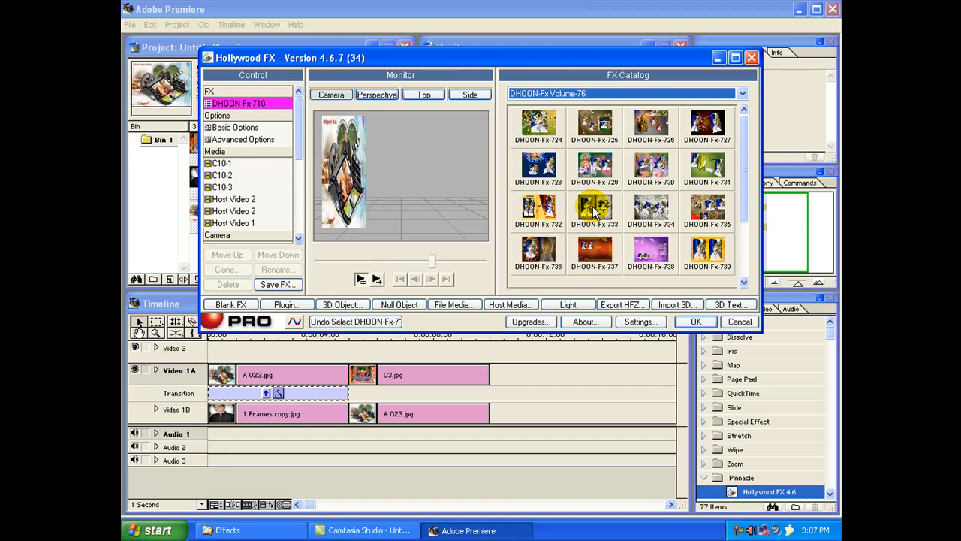
left_click(593, 250)
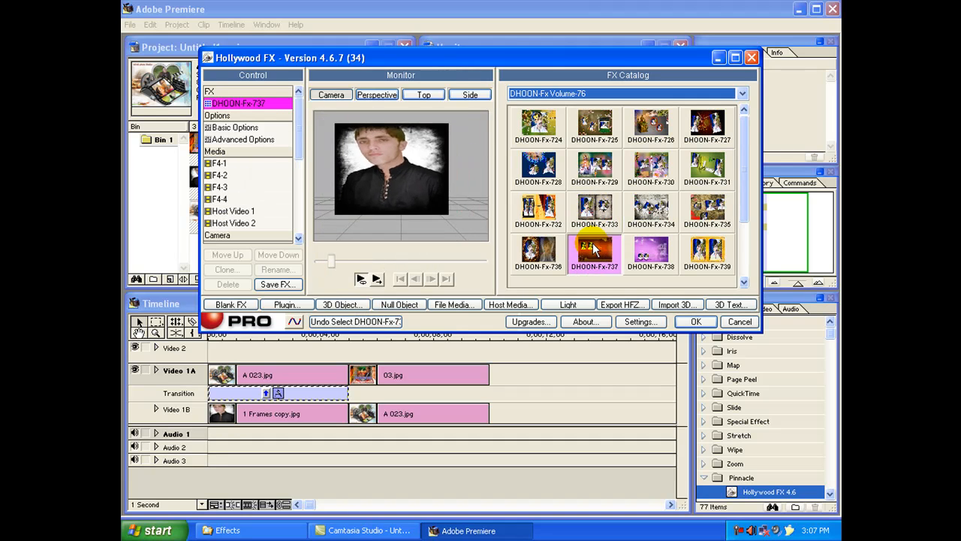
left_click(695, 321)
Play back the timeline from its start to preview the transition between the first pair of clips.
left_click_drag(234, 331, 201, 334)
key("Return")
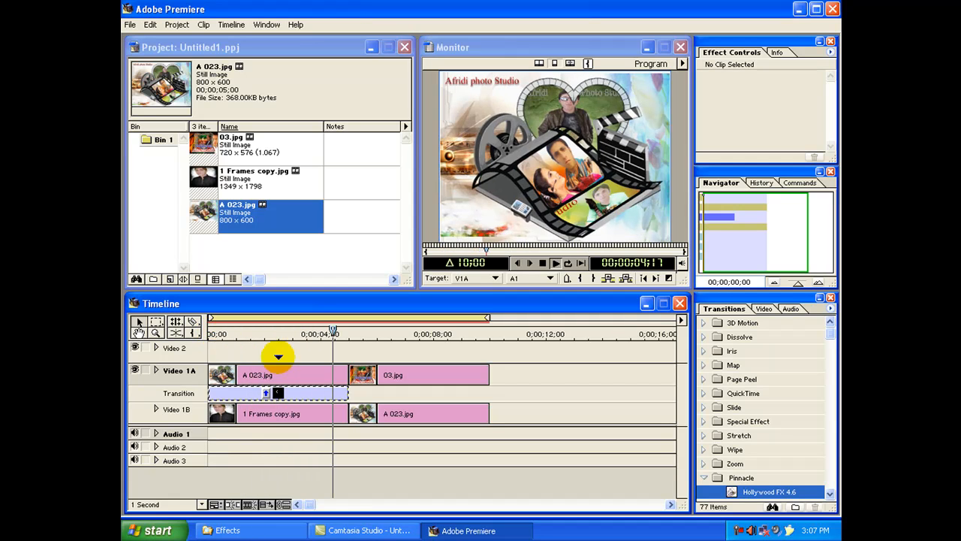
left_click(320, 378)
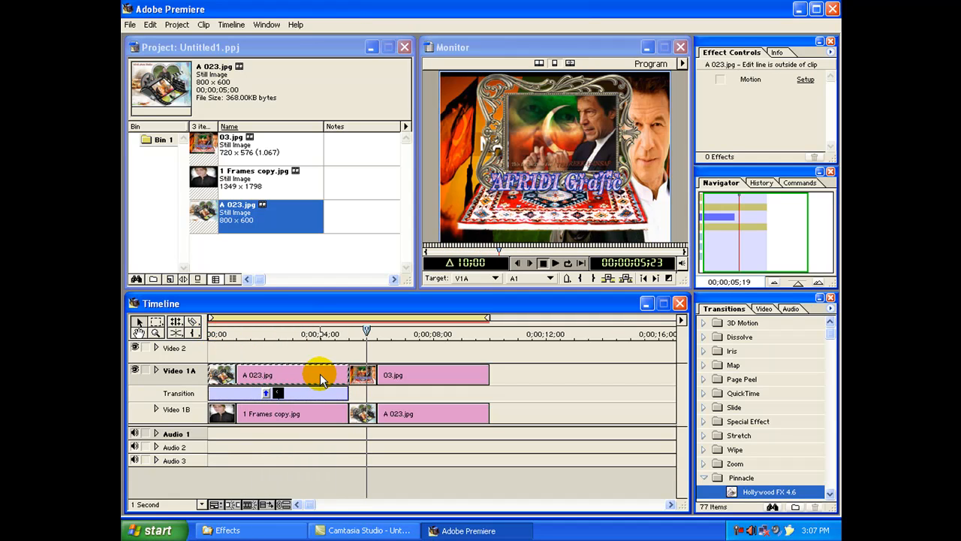
Start importing footage and open the Adobe premiere Avi's folder on Local Disk (F:), showing its contents as thumbnails.
double_click(271, 255)
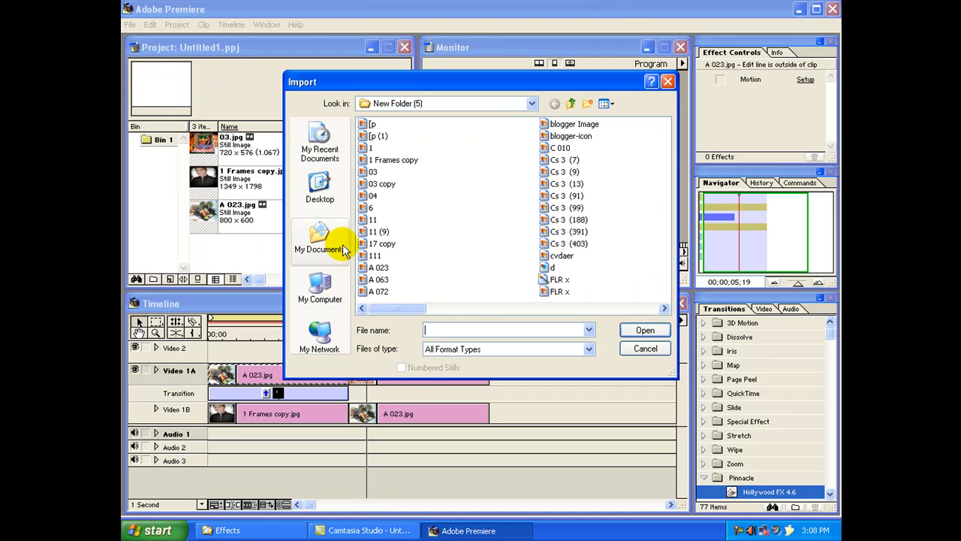
left_click(332, 286)
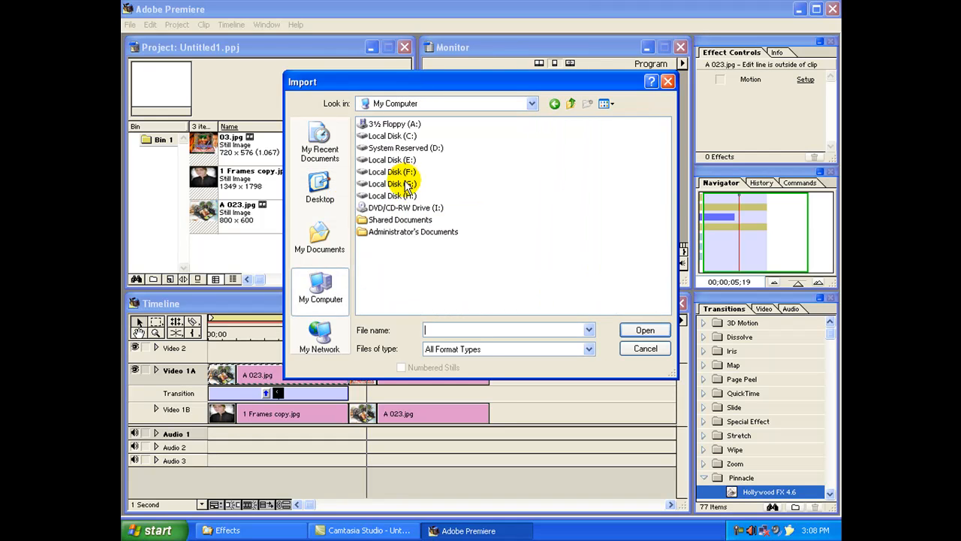
double_click(405, 173)
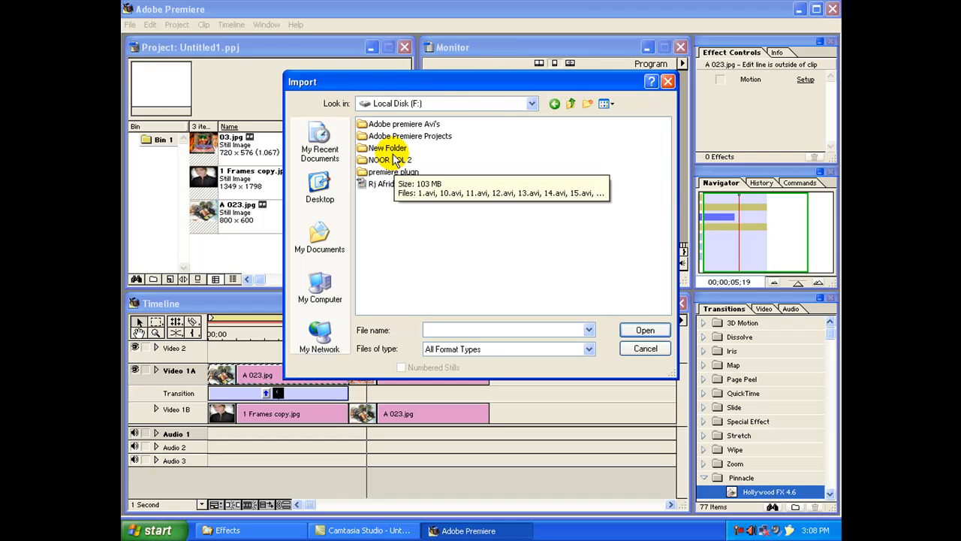
double_click(404, 125)
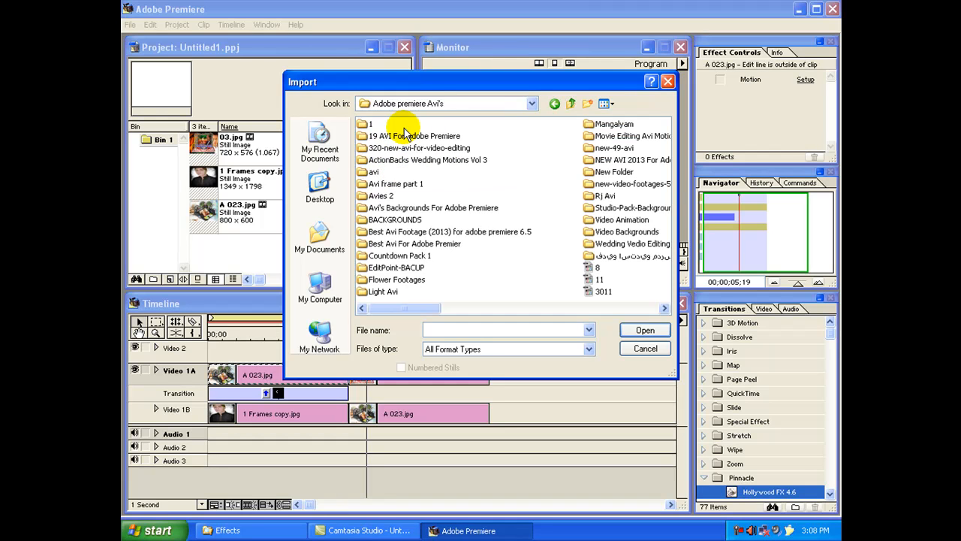
left_click(605, 103)
left_click(595, 121)
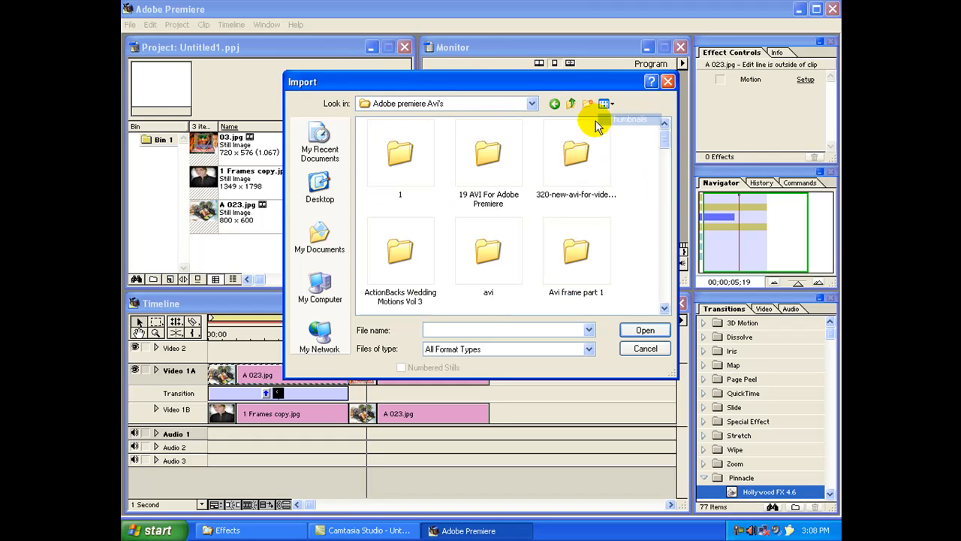
Try importing clip 17 from the 19 AVI For Adobe Premiere folder, and remove it from the project.
double_click(400, 154)
scroll(469, 214, "down", 3)
scroll(468, 214, "up", 3)
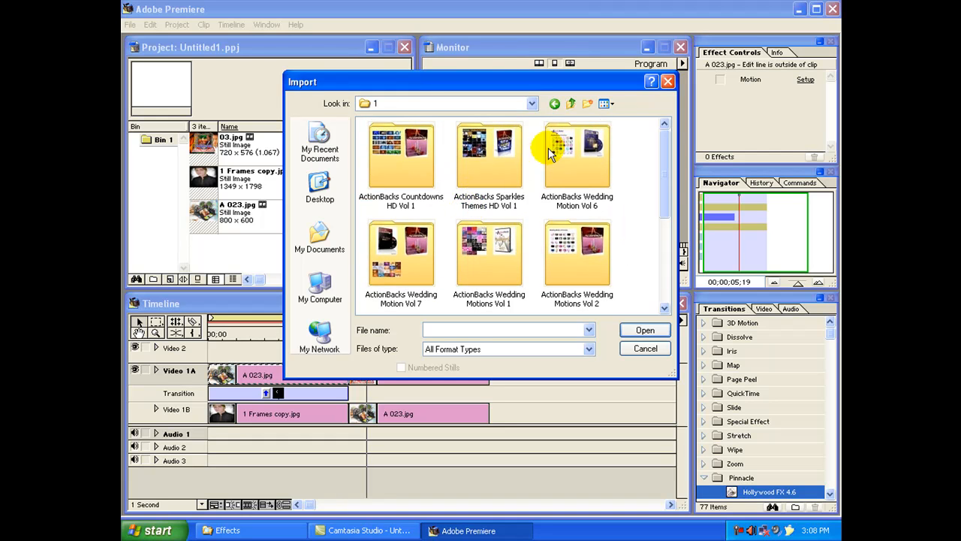
left_click(571, 105)
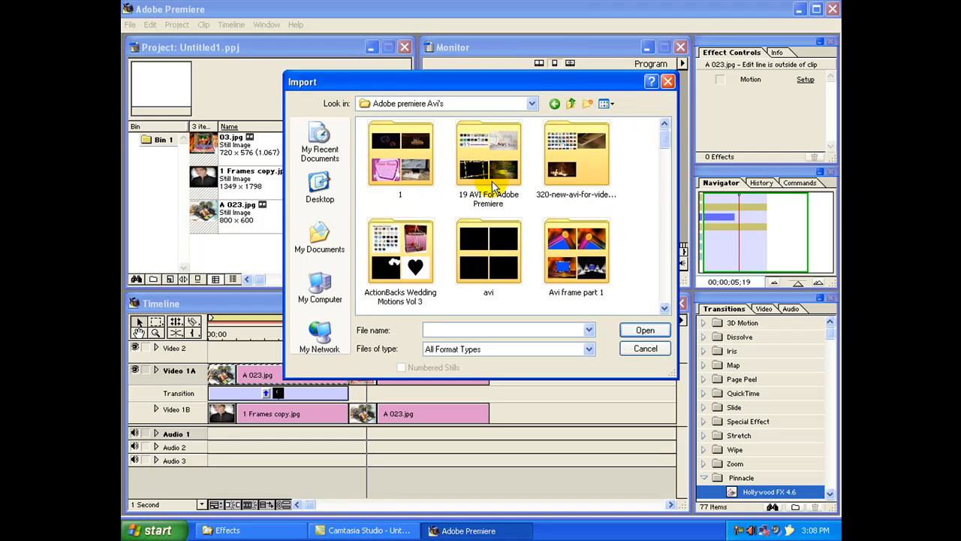
double_click(492, 184)
scroll(488, 191, "down", 5)
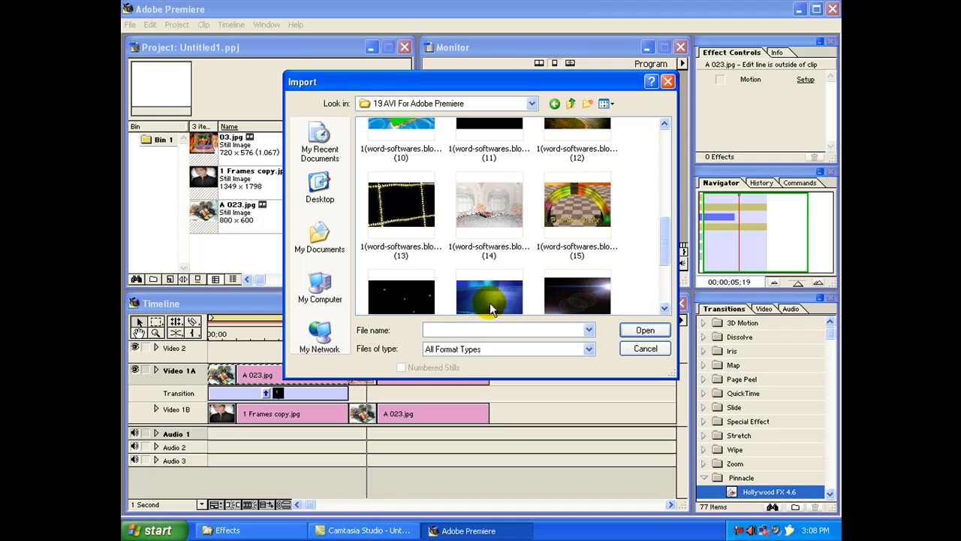
double_click(492, 282)
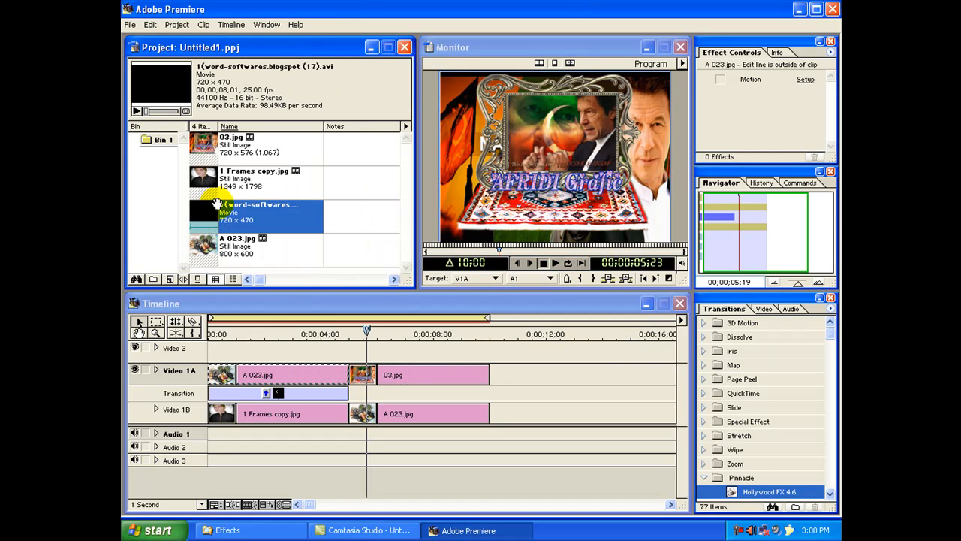
key("Delete")
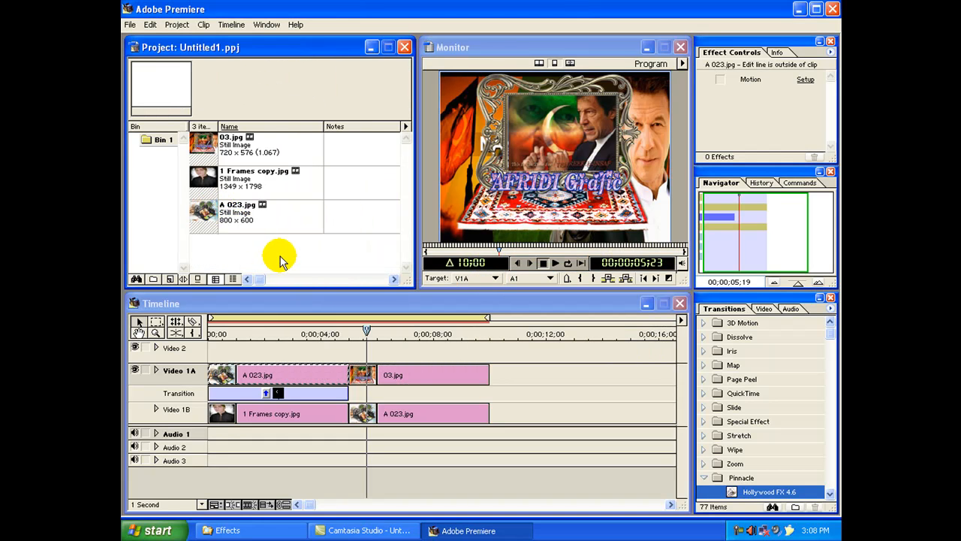
Import the wedding rings clip Rj (1).mpg from New Folder inside Adobe premiere Avi's.
double_click(311, 243)
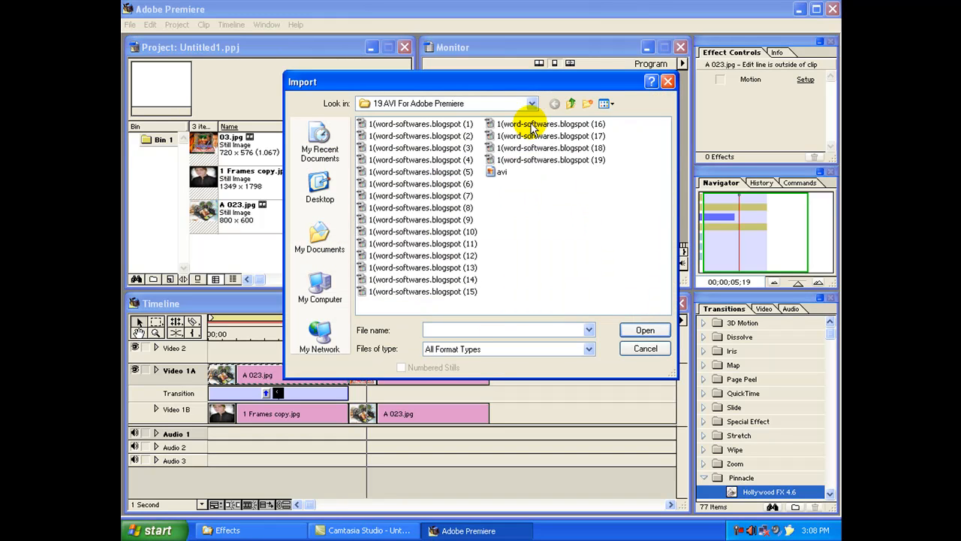
left_click(571, 103)
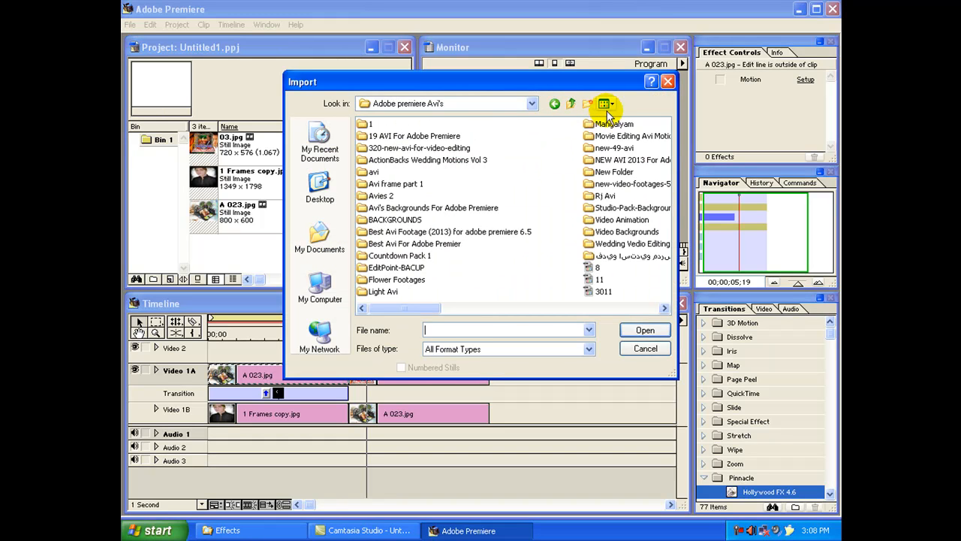
left_click(604, 102)
left_click(623, 120)
left_click_drag(665, 140, 654, 193)
double_click(488, 161)
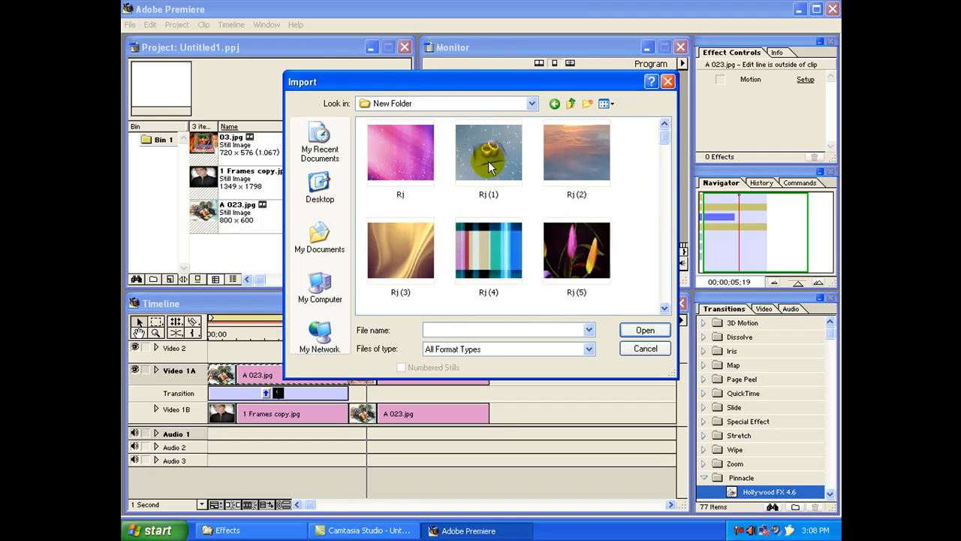
double_click(492, 165)
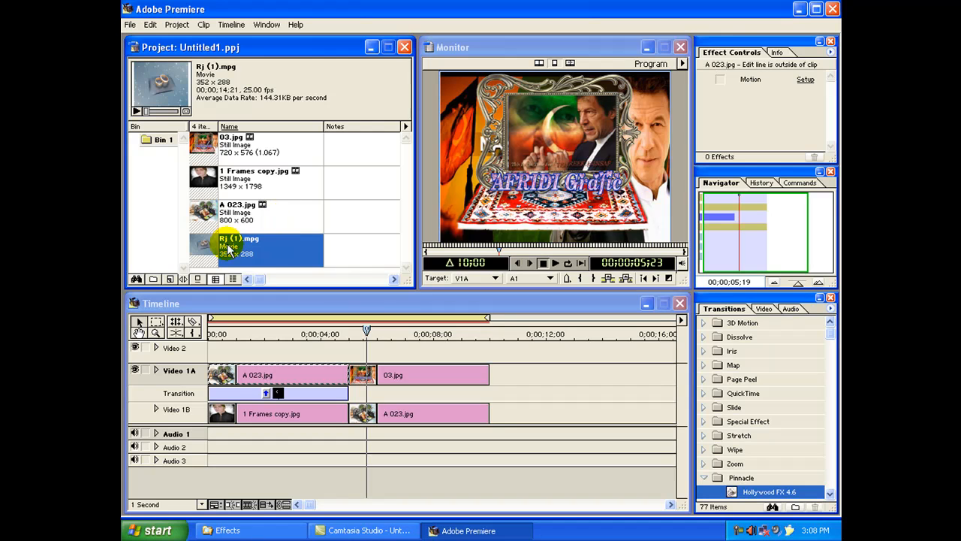
Import the fireworks clip 6350.avi from the Adobe premiere Avi's folder.
double_click(337, 268)
left_click(604, 103)
left_click(610, 120)
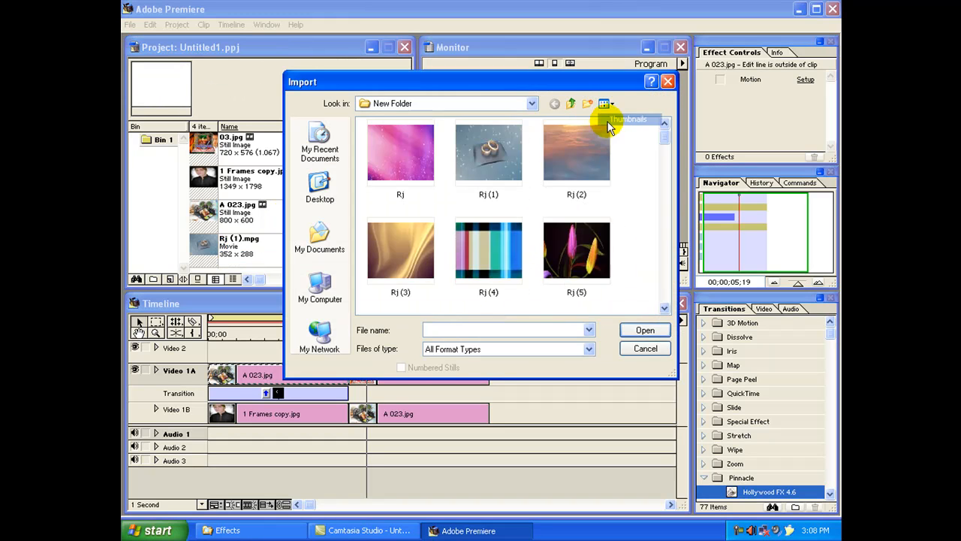
left_click(571, 103)
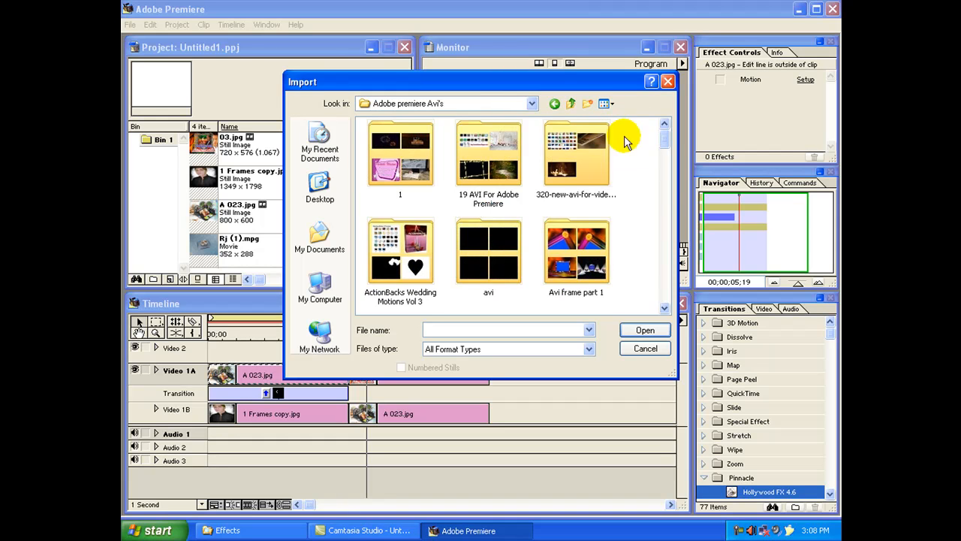
left_click_drag(665, 141, 669, 269)
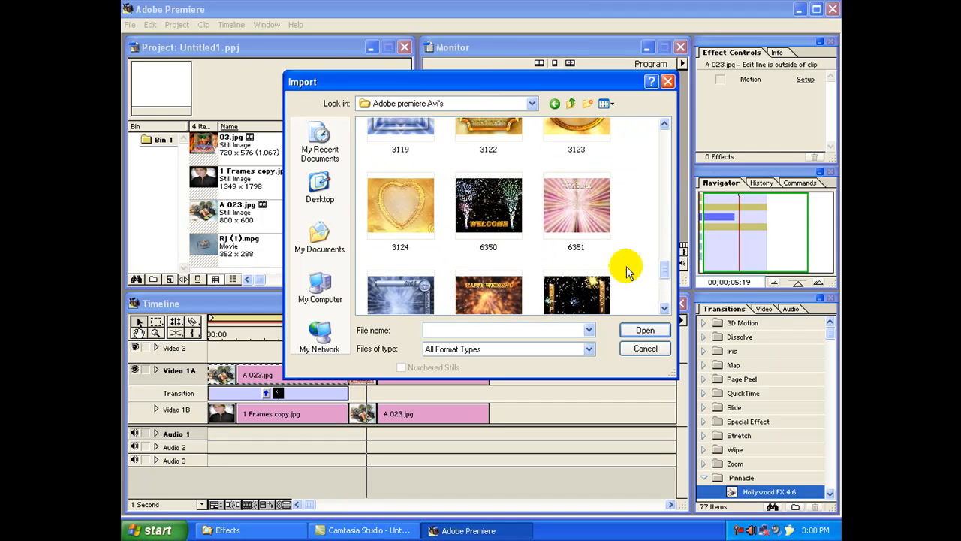
double_click(515, 224)
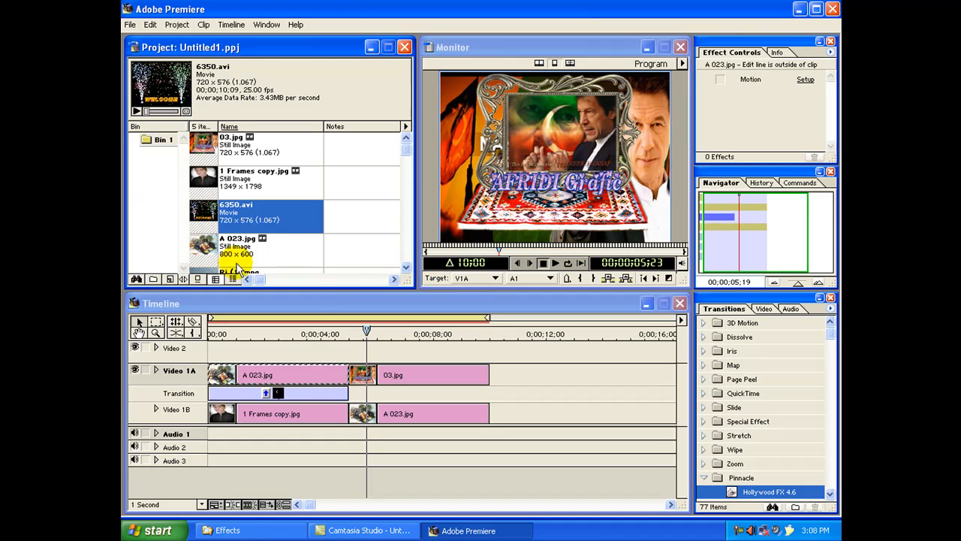
Clear the timeline by deleting all photo clips from Video 1A and Video 1B along with the transition.
left_click(301, 375)
key("Delete")
left_click(304, 393)
key("Delete")
left_click(307, 414)
key("Delete")
key("Delete")
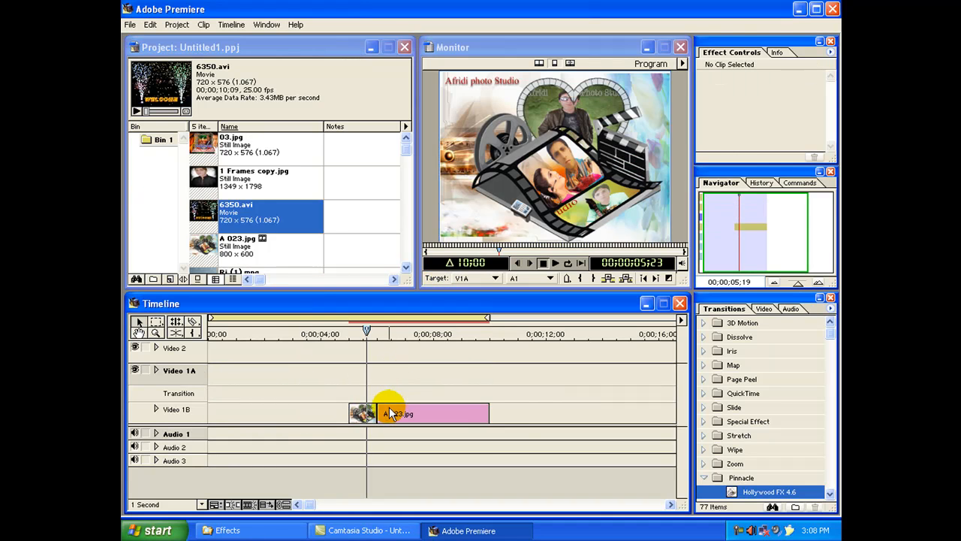
left_click(392, 411)
key("Delete")
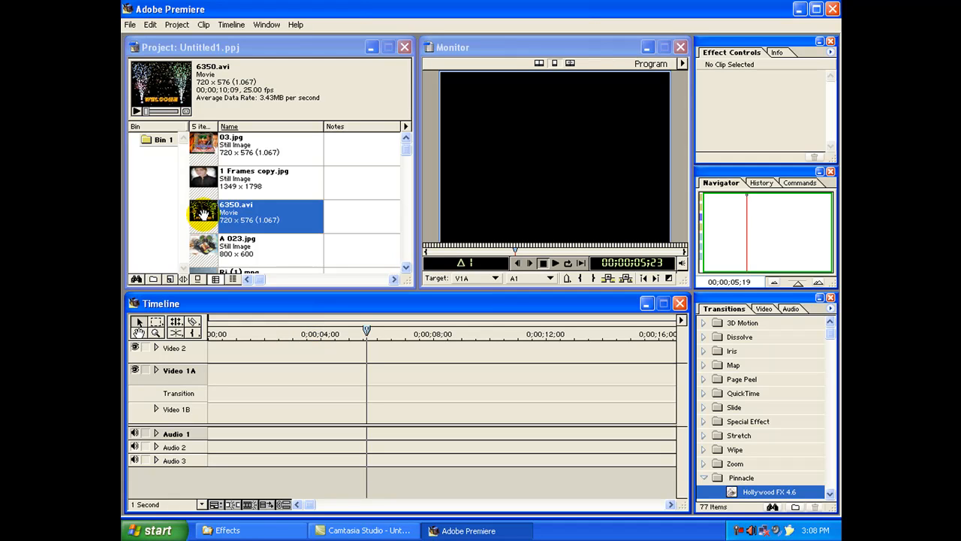
Try 6350.avi at the start of Video 1A, shorten it to the edit line, and remove it from the timeline.
left_click_drag(203, 215, 251, 370)
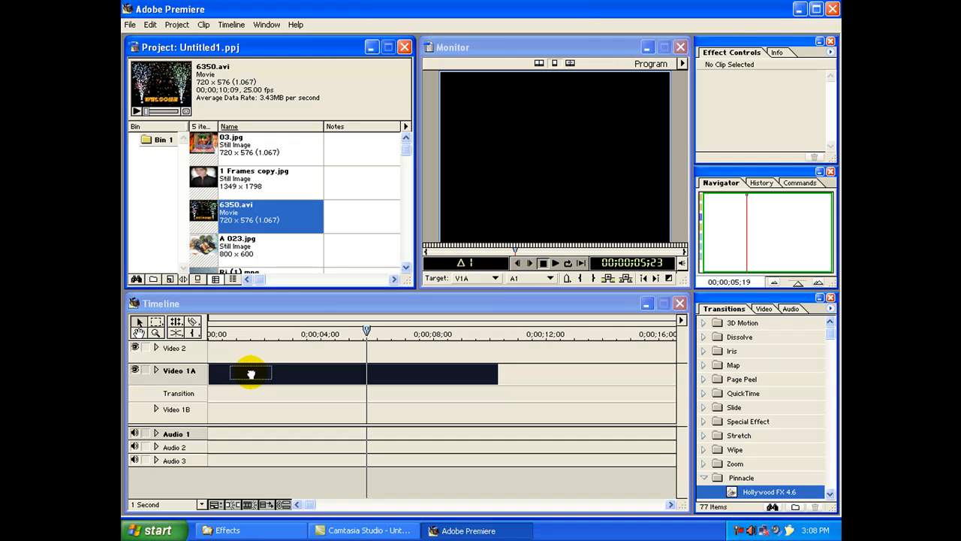
left_click_drag(251, 373, 252, 377)
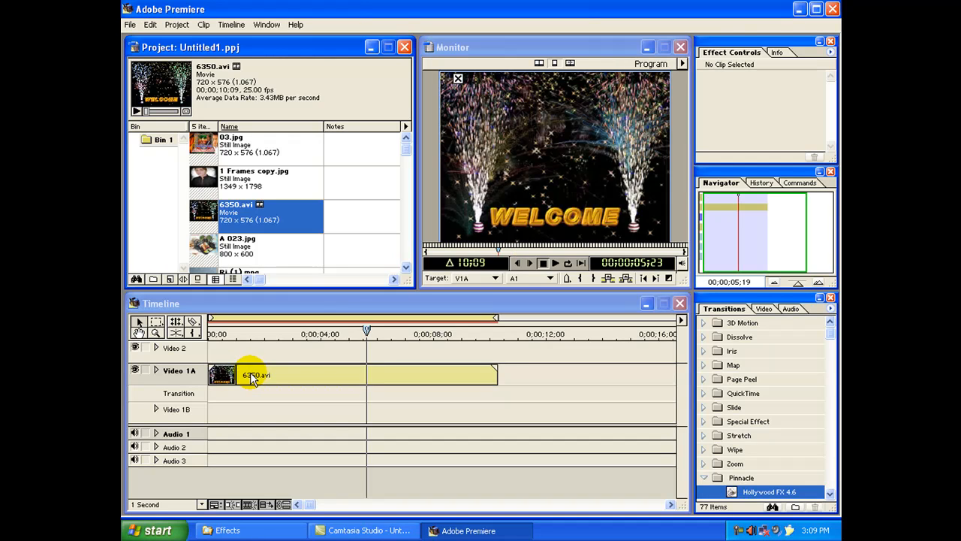
left_click(493, 374)
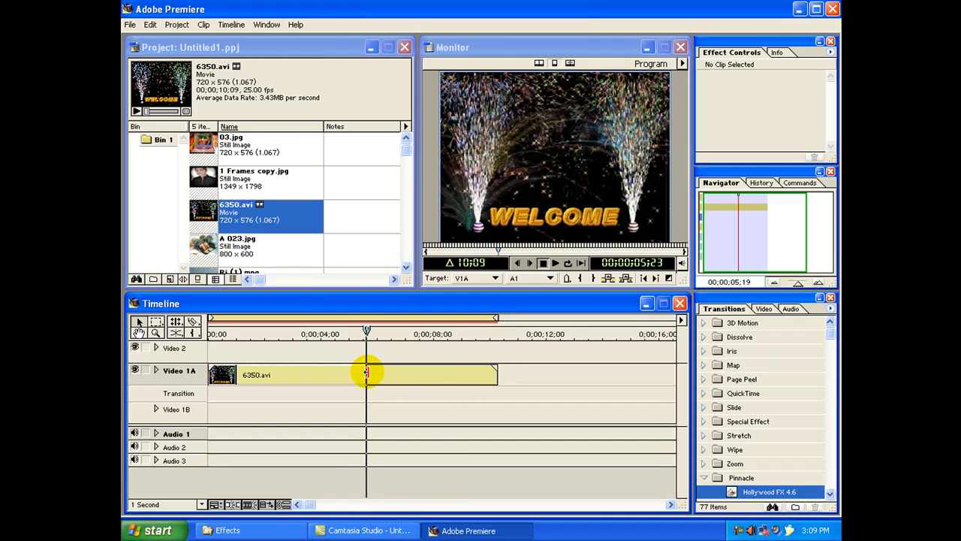
left_click_drag(366, 373, 366, 373)
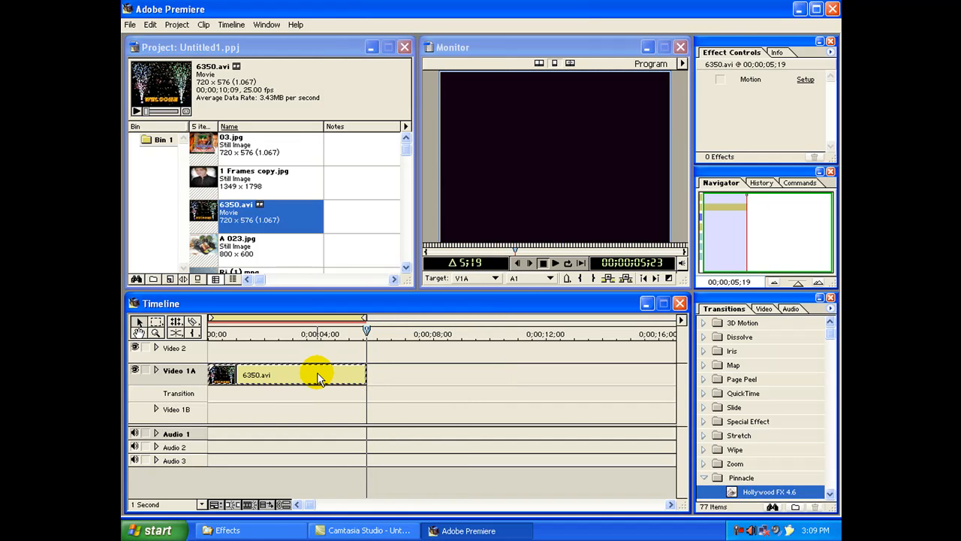
key("Delete")
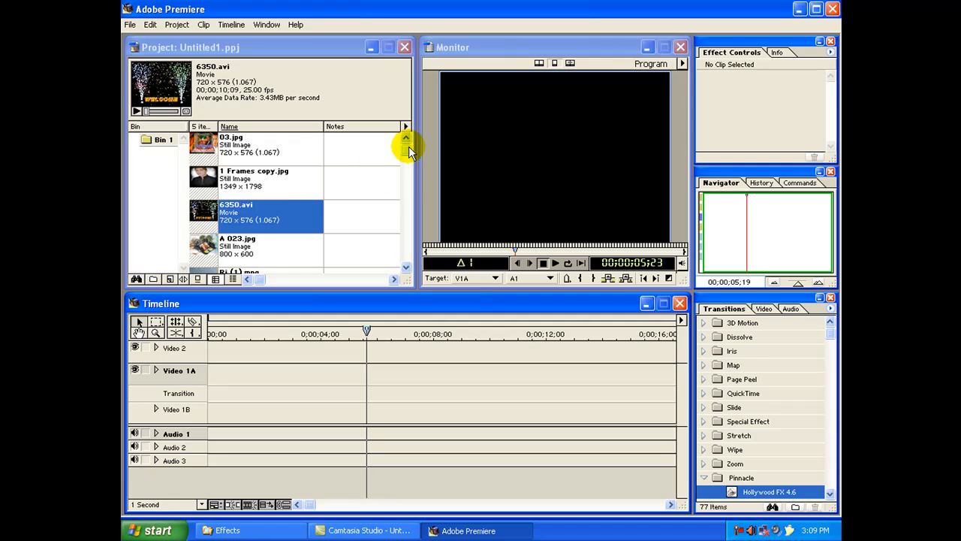
Place Rj (1).mpg at the start of Video 1A as the background clip.
left_click(408, 183)
left_click_drag(408, 182, 403, 247)
left_click_drag(245, 259, 300, 375)
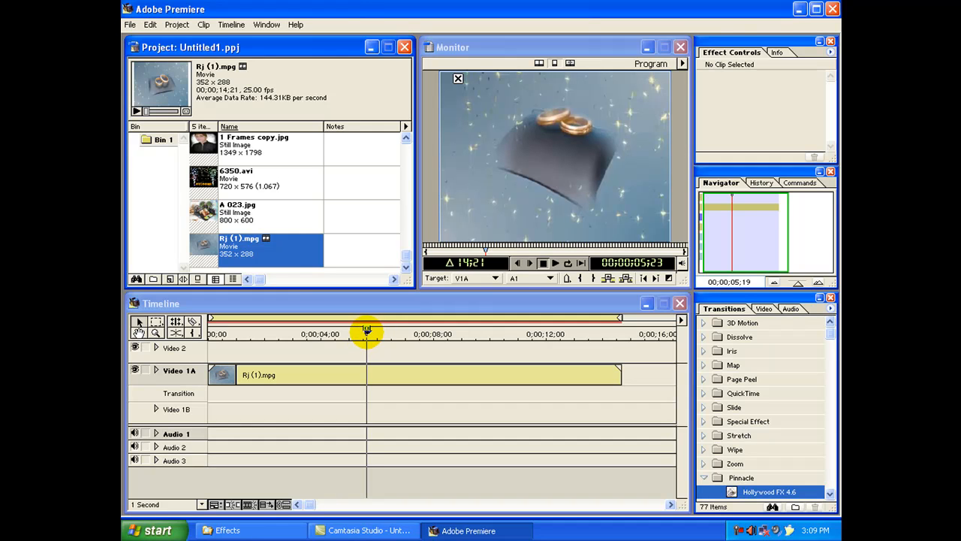
Split Rj (1).mpg at the edit line with the Razor tool and delete the portion after the cut.
left_click(367, 330)
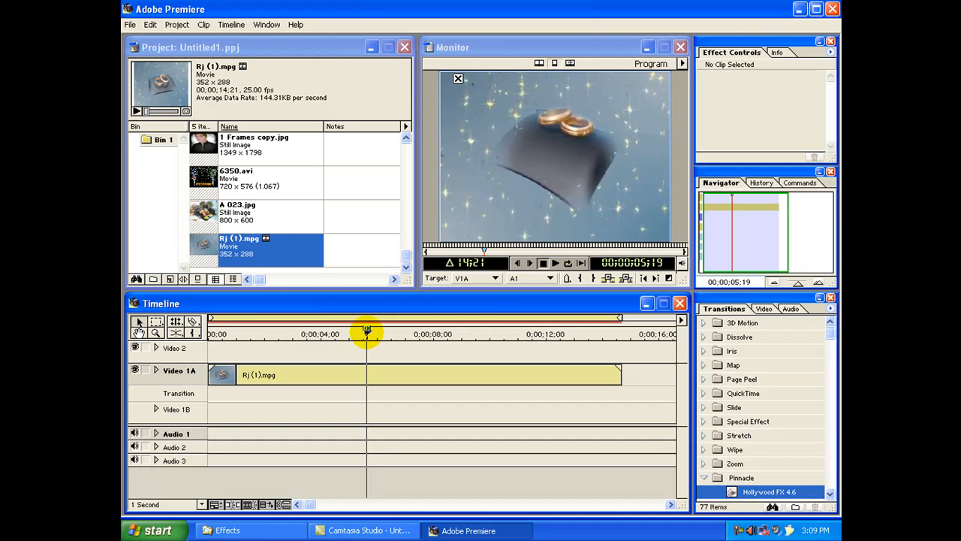
left_click(194, 322)
left_click(368, 374)
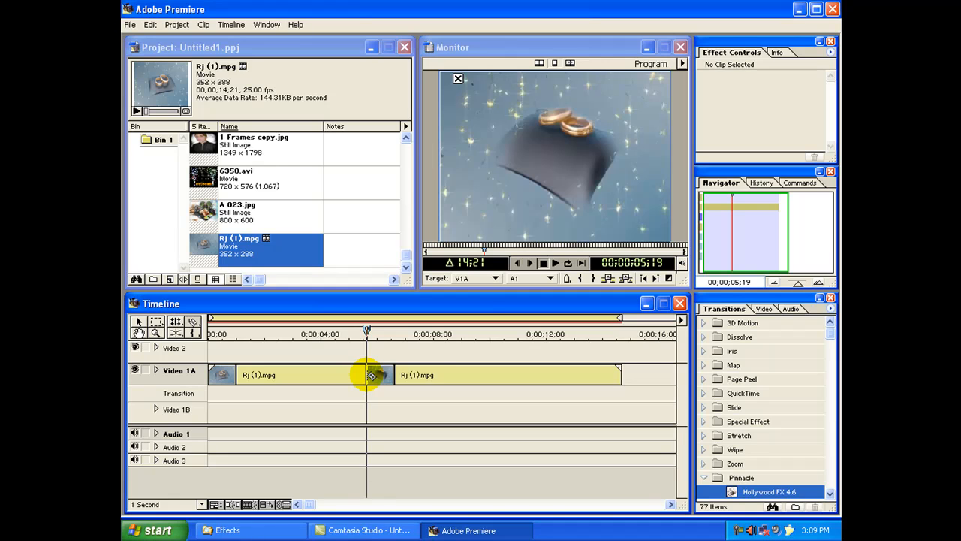
left_click(139, 324)
left_click(451, 379)
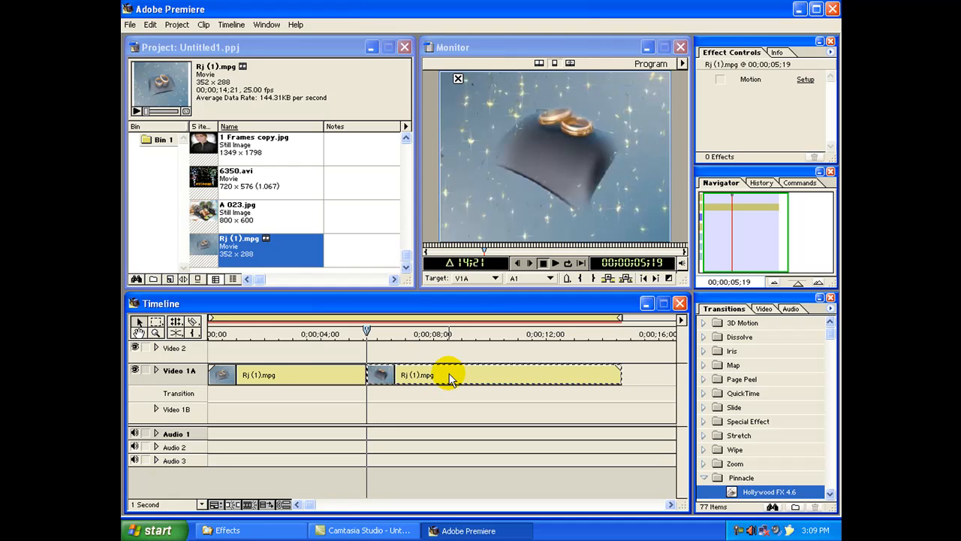
key("Delete")
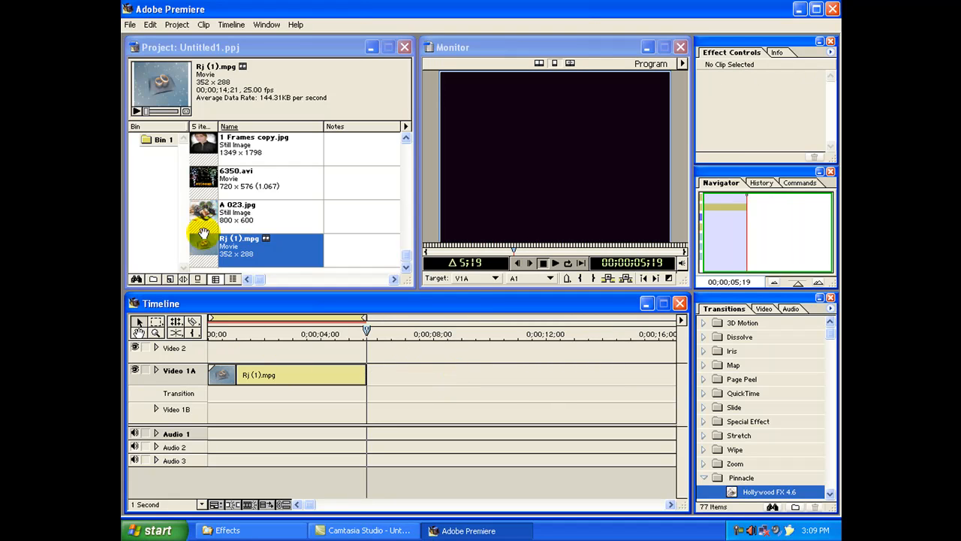
Place 1 Frames copy.jpg on Video 2 over the full length of Rj (1).mpg, with its transparency key type set to Alpha Channel.
left_click_drag(202, 143, 272, 358)
left_click_drag(344, 346, 366, 348)
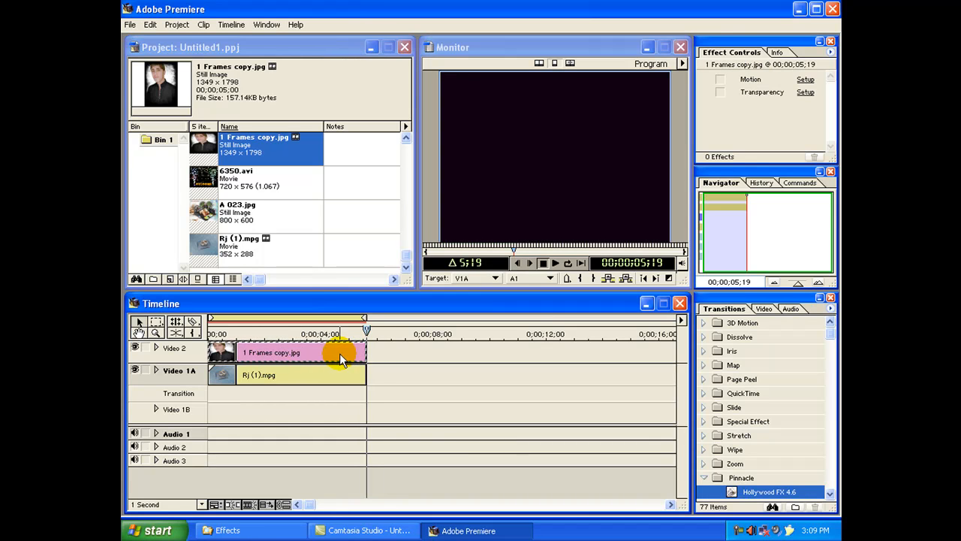
left_click(805, 93)
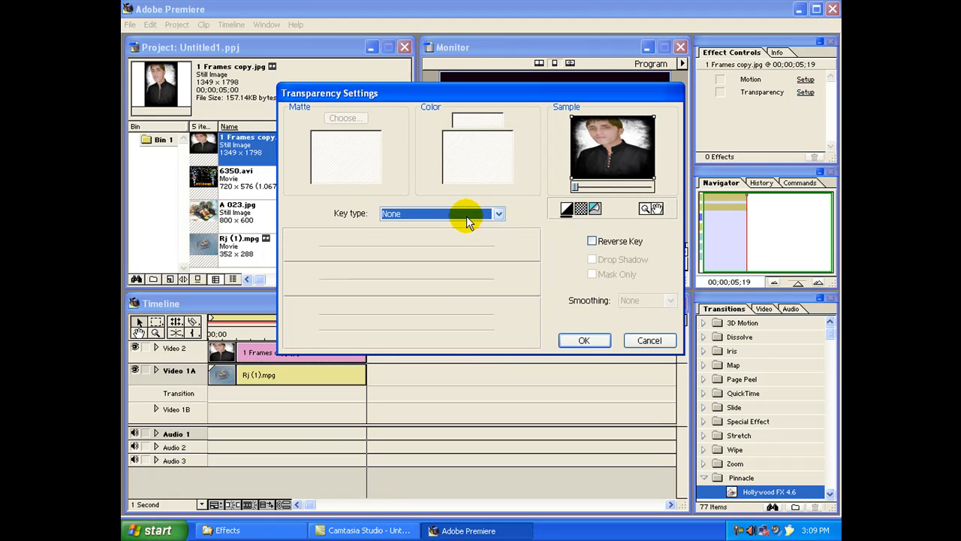
left_click(466, 215)
left_click(449, 264)
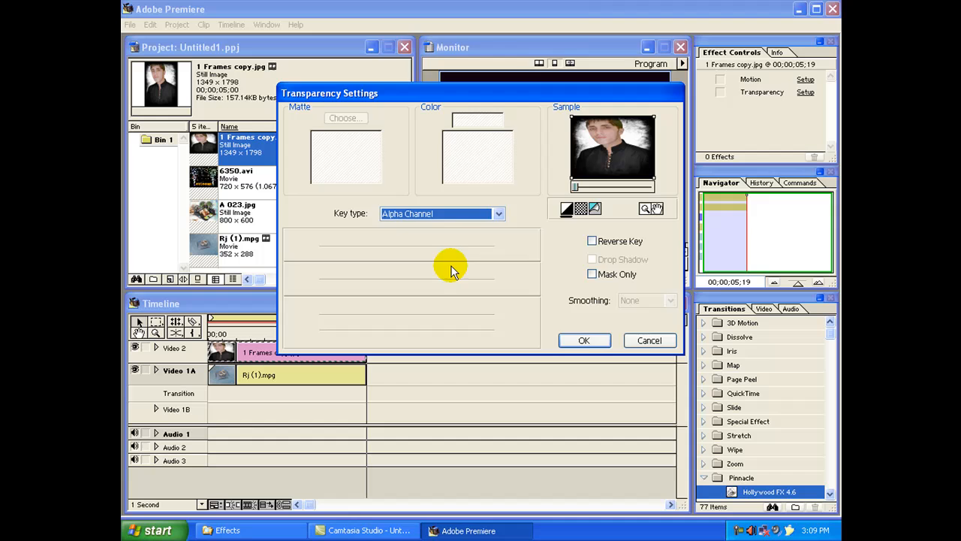
left_click(582, 341)
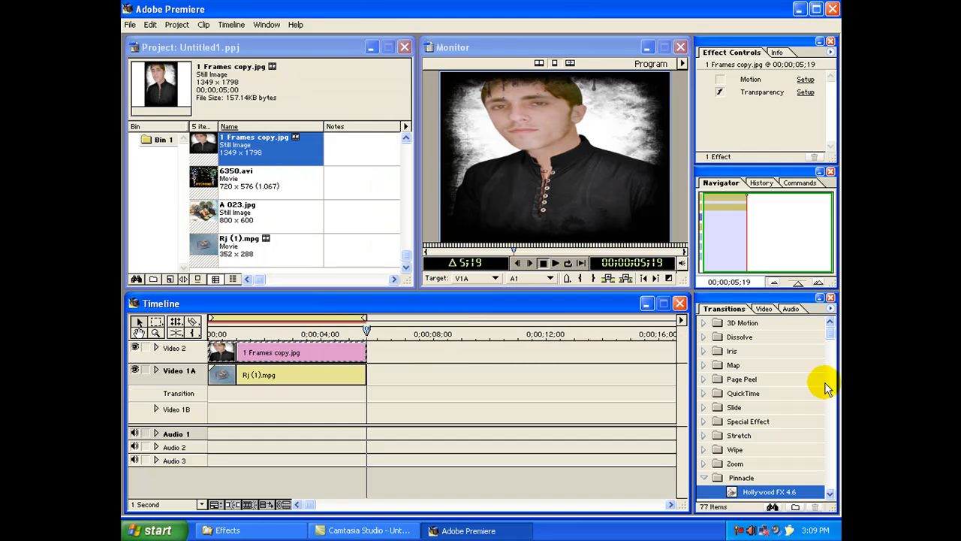
Apply the Hollywood FX 4.6 Filter video effect to 1 Frames copy.jpg on Video 2.
left_click(763, 309)
left_click(831, 407)
left_click_drag(832, 408, 834, 484)
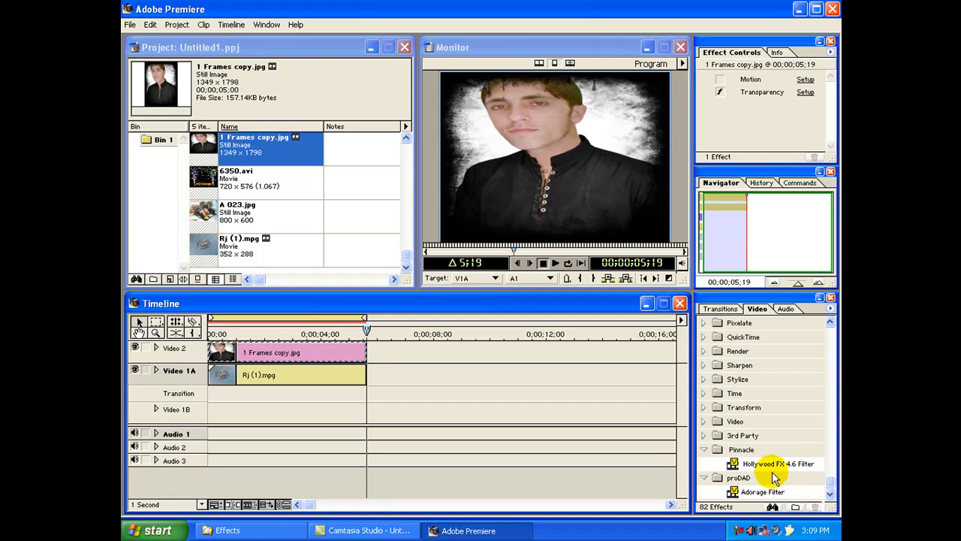
left_click_drag(775, 463, 342, 351)
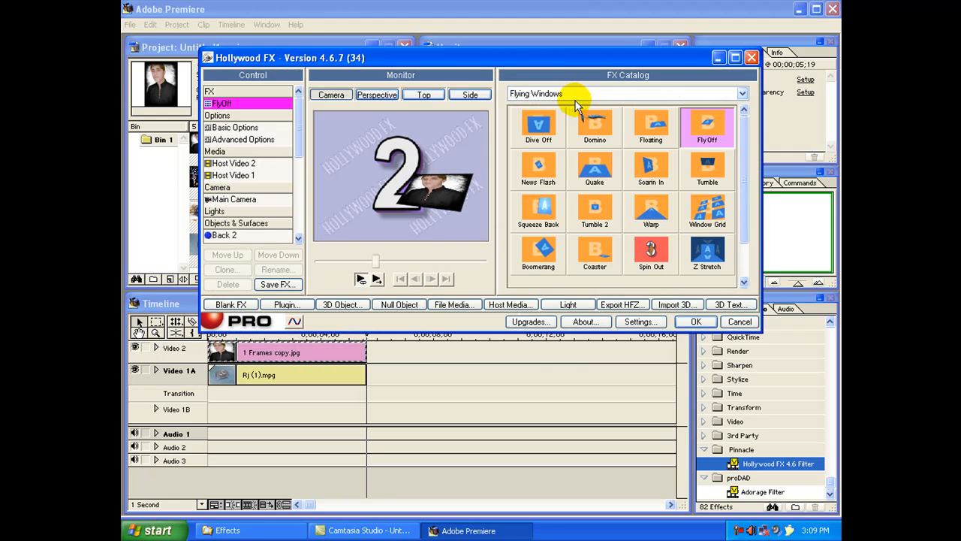
Switch the Hollywood FX catalog to the DHOON-Fx Volume-72 collection.
left_click(581, 93)
scroll(570, 327, "down", 10)
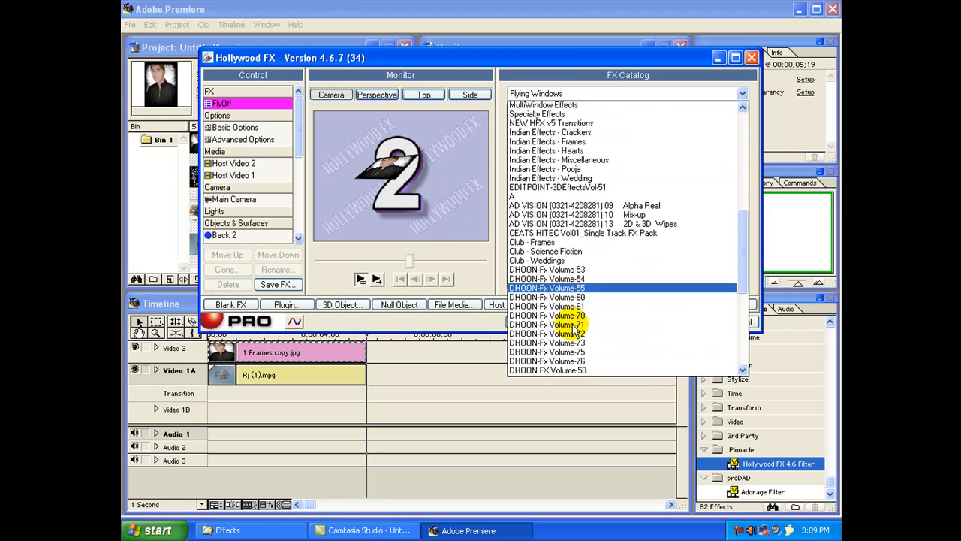
left_click(572, 338)
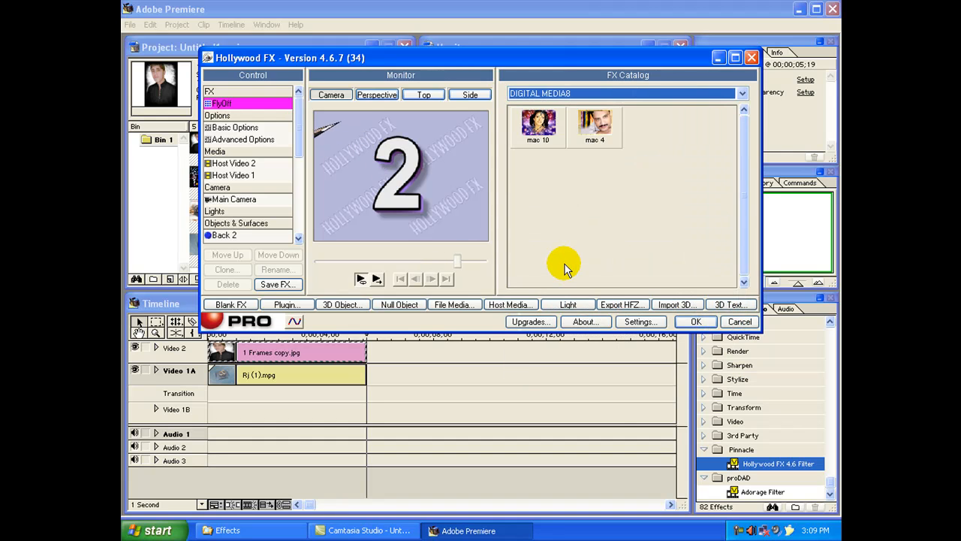
key("Up")
key("Up")
key("Up")
key("Up")
key("Up")
key("Up")
key("Up")
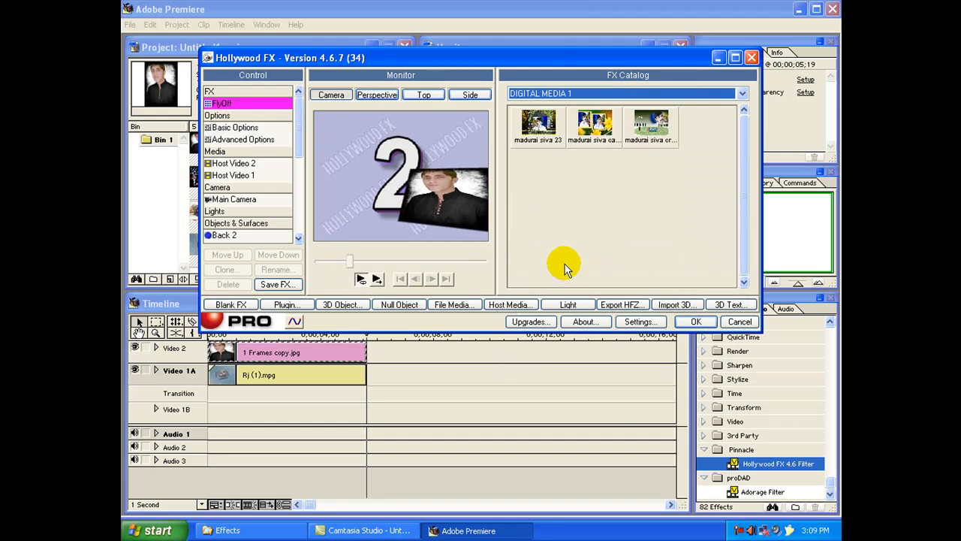
key("Up")
key("Up")
key("Up")
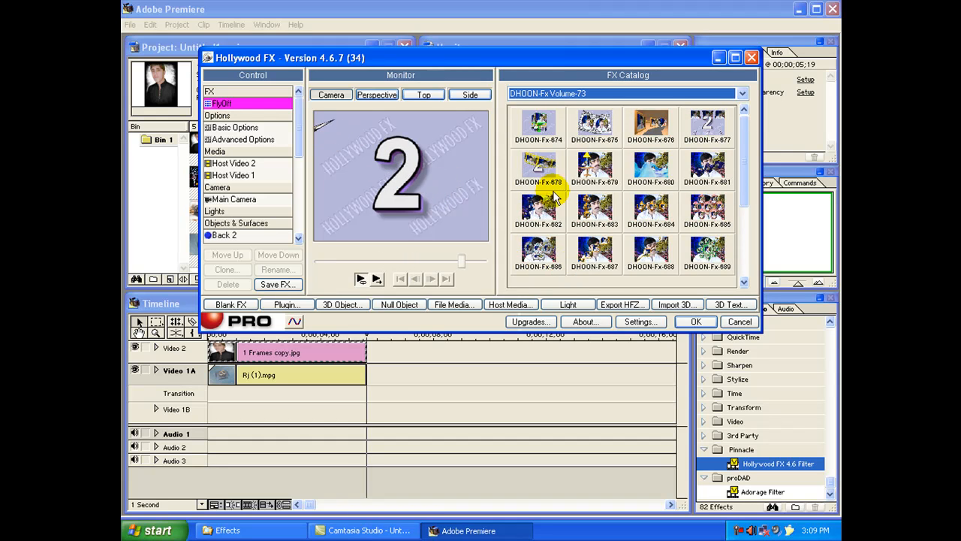
key("Up")
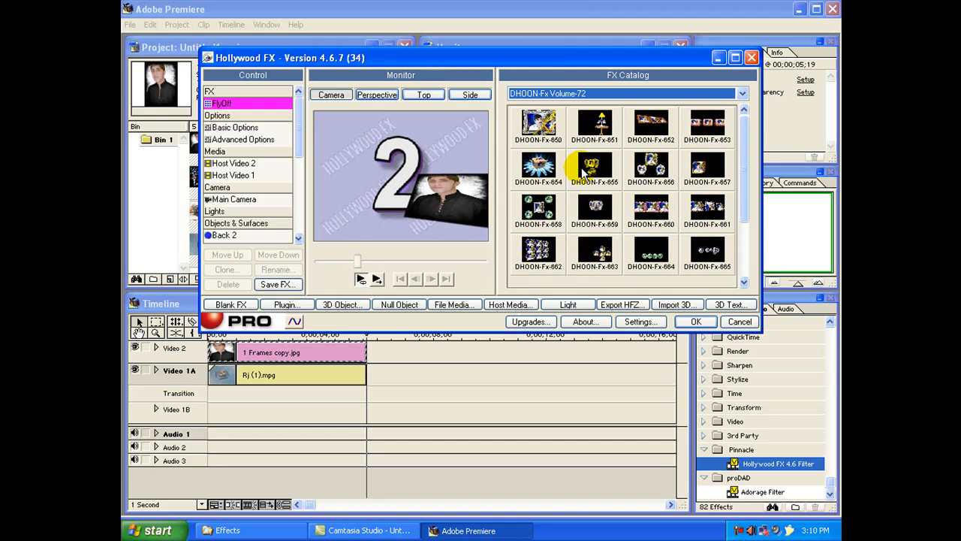
Choose the DHOON-Fx-660 effect for the photo clip and accept the filter settings.
left_click(634, 225)
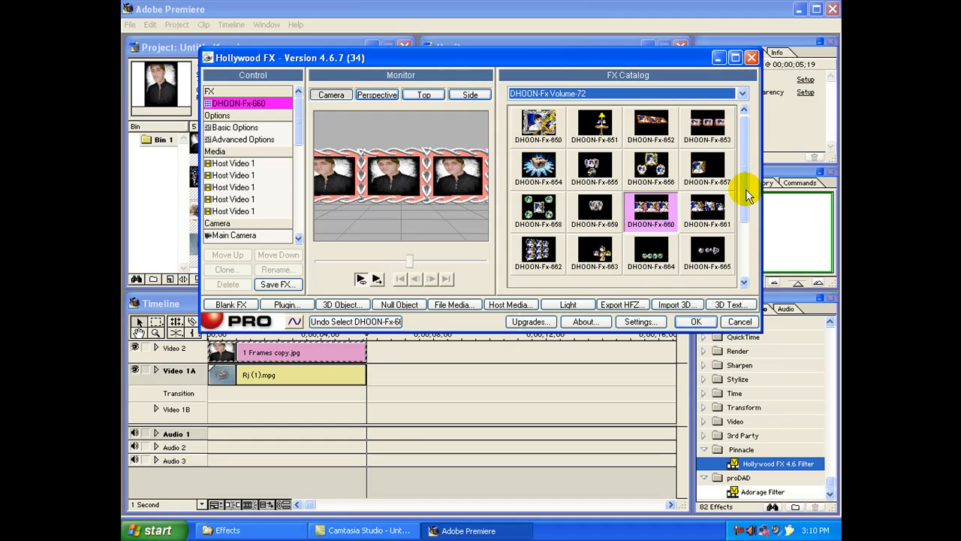
mouse_move(746, 180)
left_mouse_down()
mouse_move(744, 240)
mouse_move(744, 197)
left_mouse_up()
double_click(656, 94)
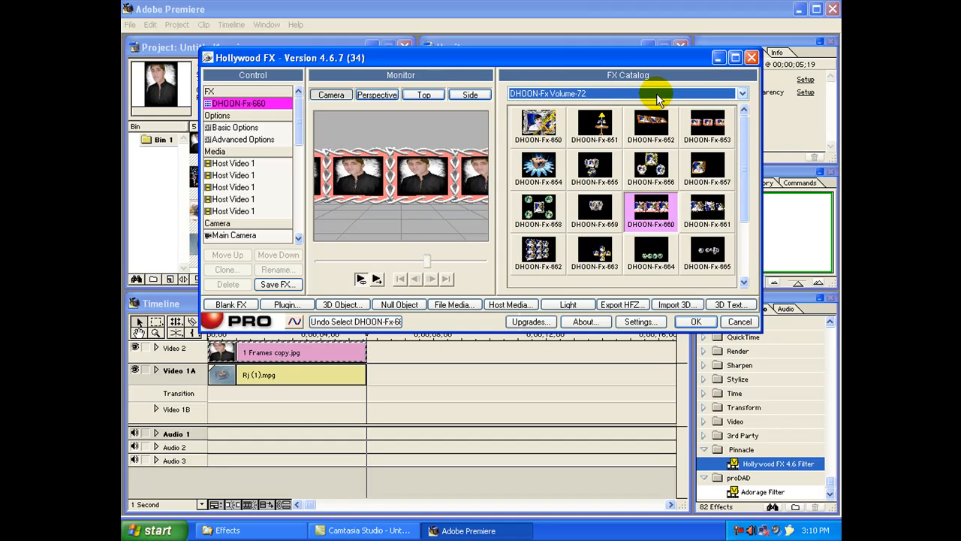
scroll(656, 94, "up", 1)
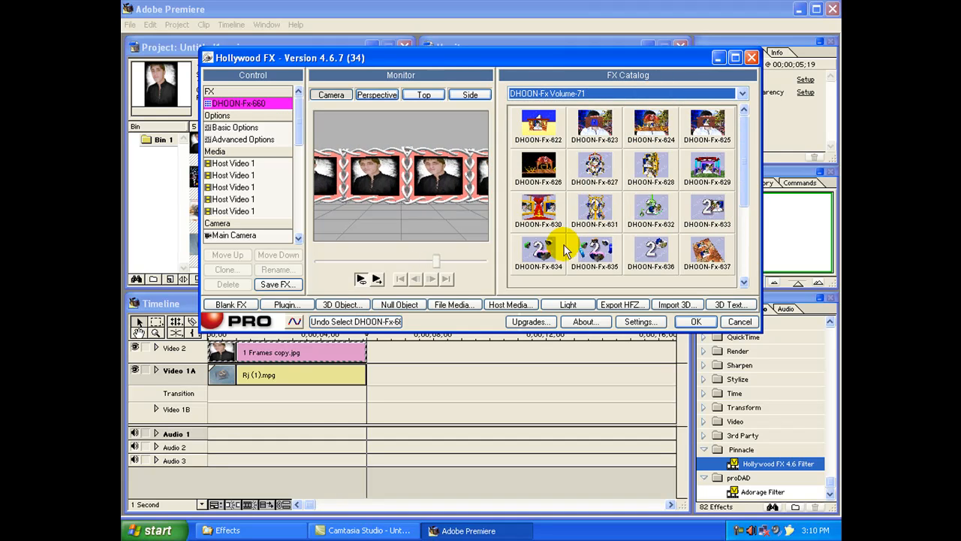
left_click(693, 321)
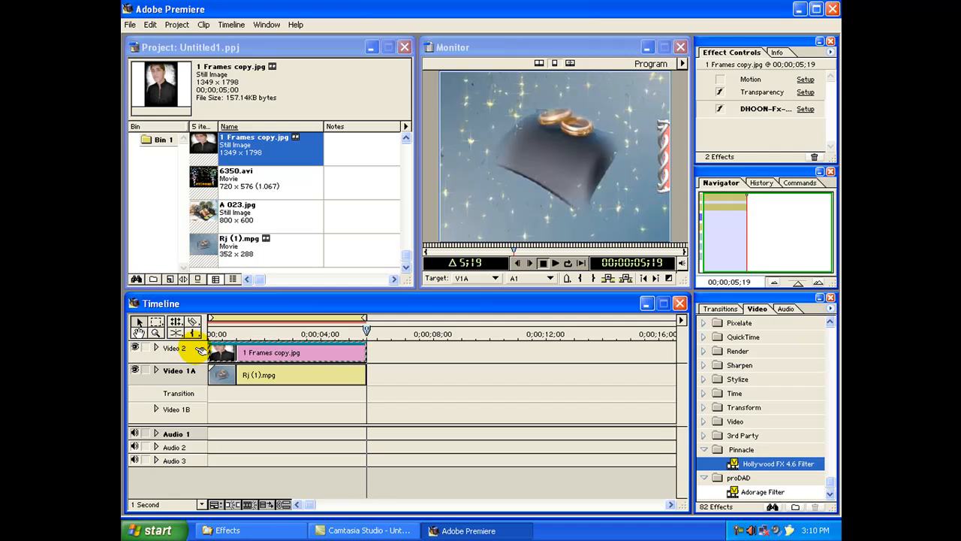
Add a video track above Video 2 and place 6350.avi at its start, shortened to the edit line.
right_click(200, 351)
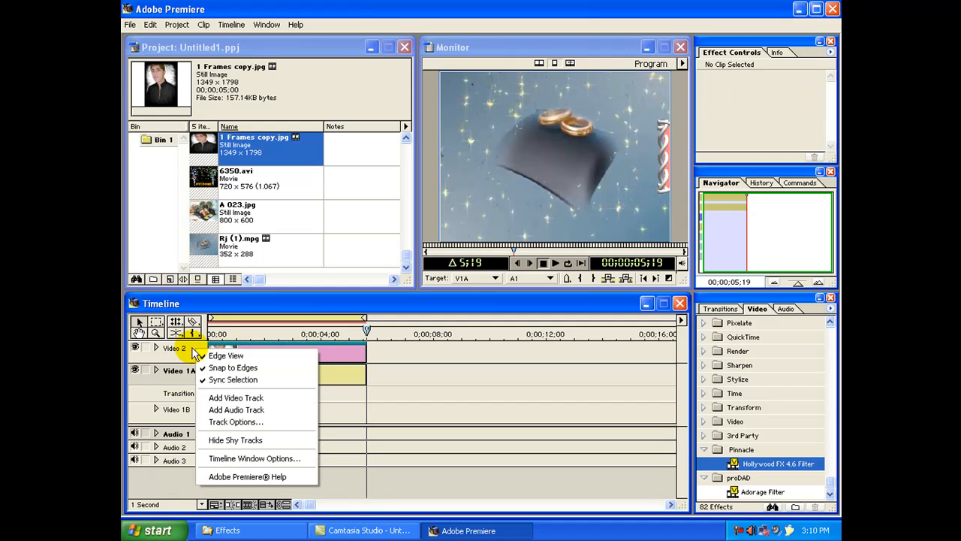
right_click(194, 350)
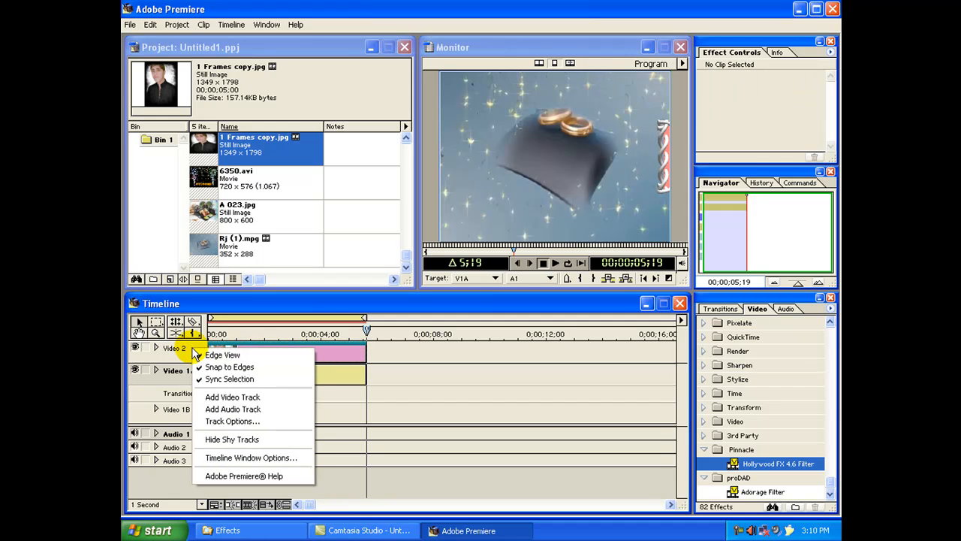
left_click(226, 399)
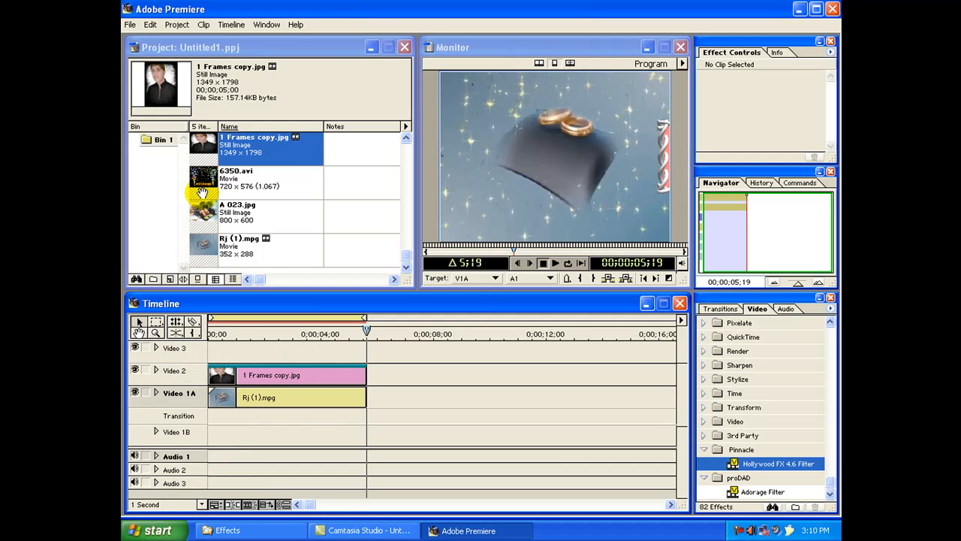
left_click_drag(201, 179, 254, 350)
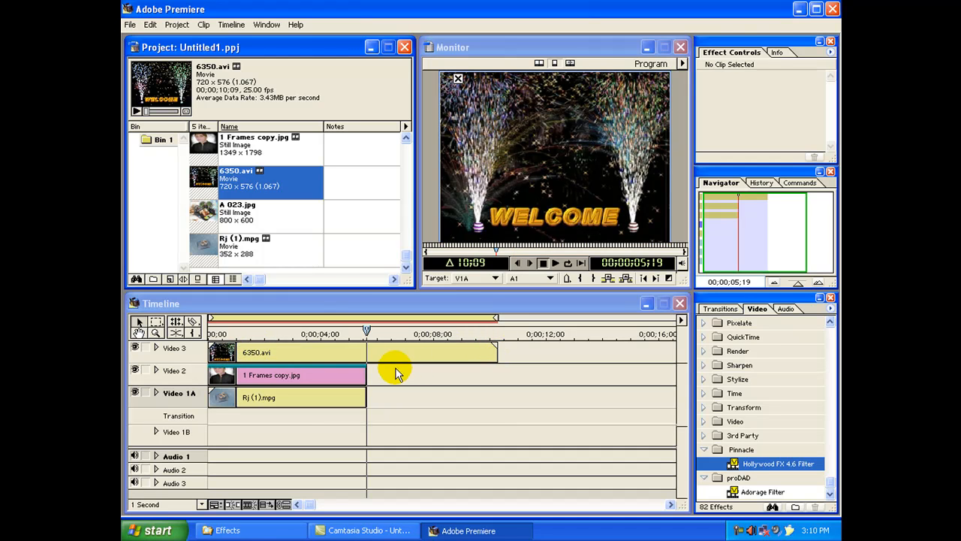
left_click_drag(495, 344, 366, 350)
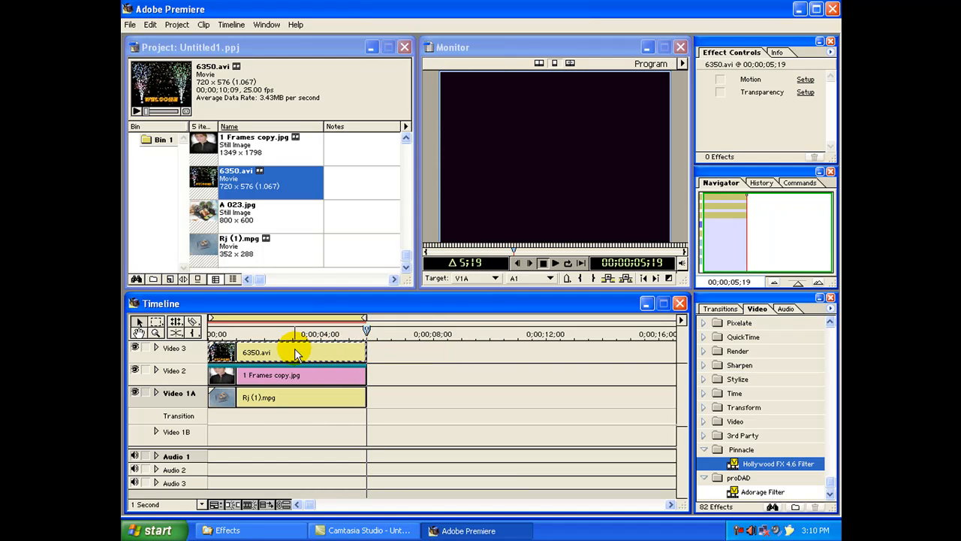
Set the transparency key type of 6350.avi on Video 3 to Screen.
left_click(805, 93)
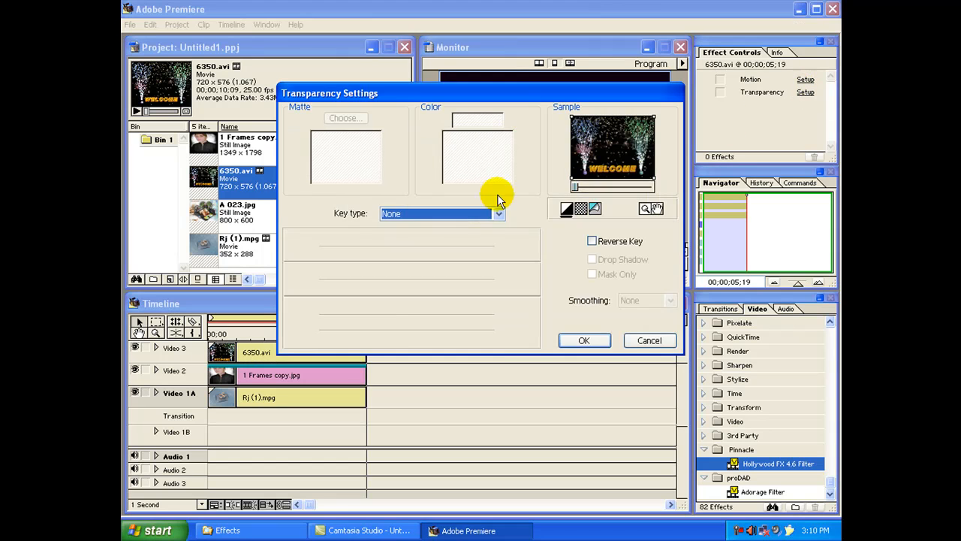
left_click(463, 213)
left_click(427, 337)
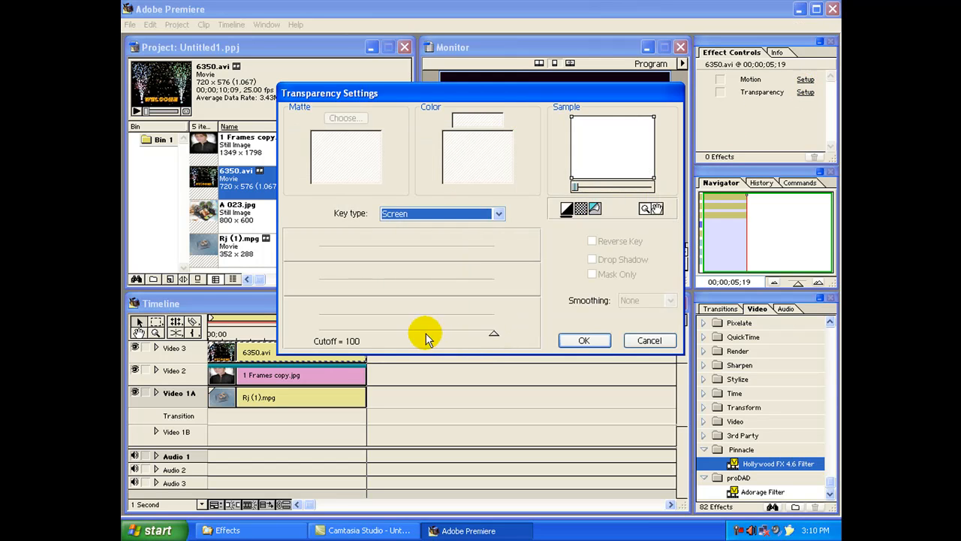
left_click(582, 340)
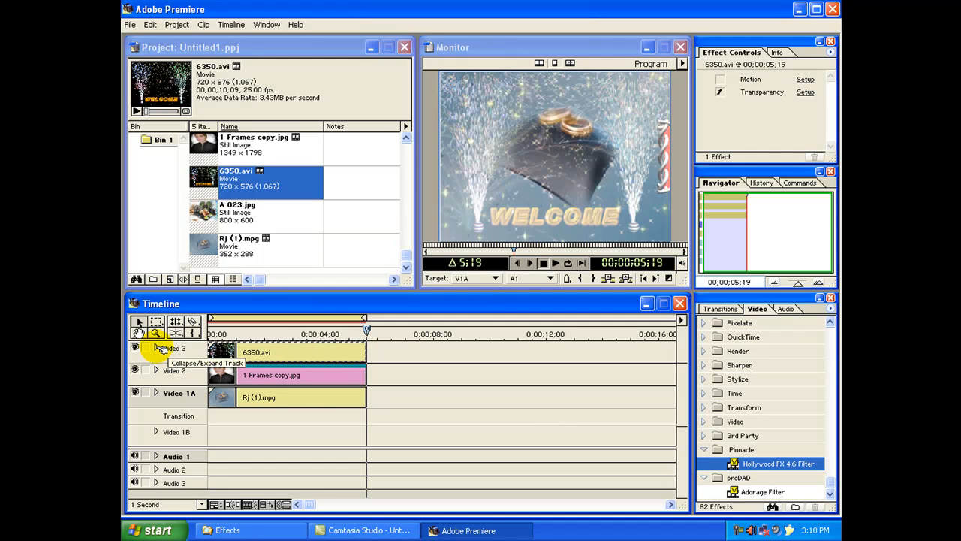
Expand Video 3 and lower the opacity along the whole 6350.avi clip with the Fade Adjustment tool.
left_click(156, 347)
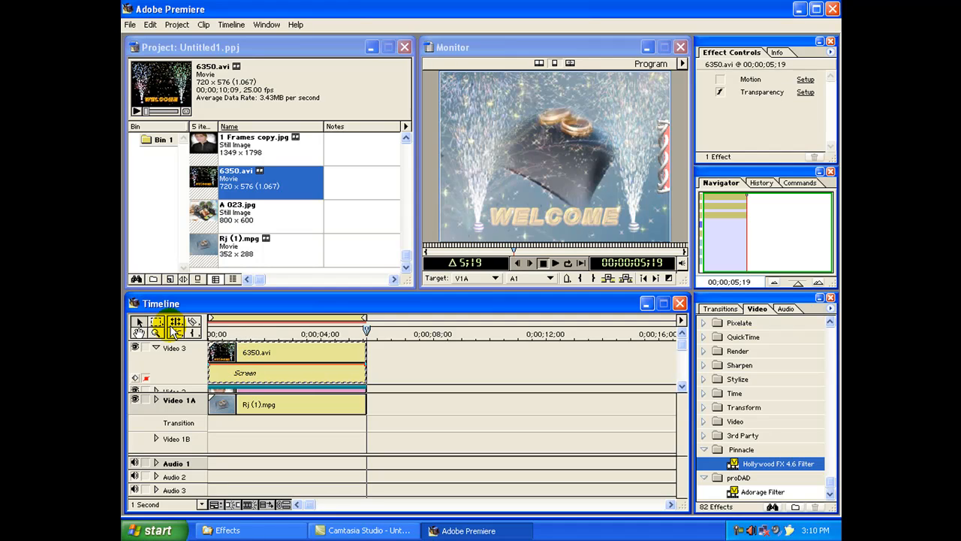
left_click(176, 324)
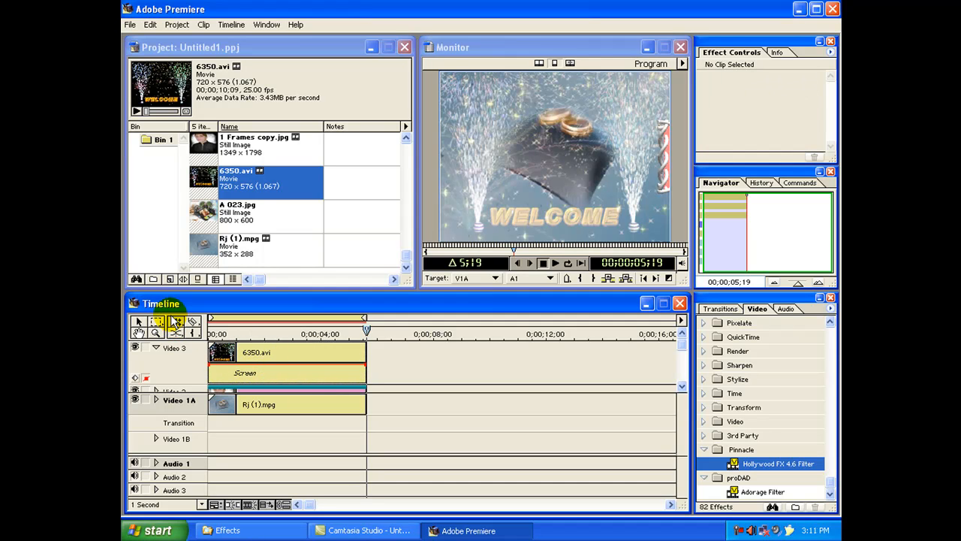
left_click(175, 324)
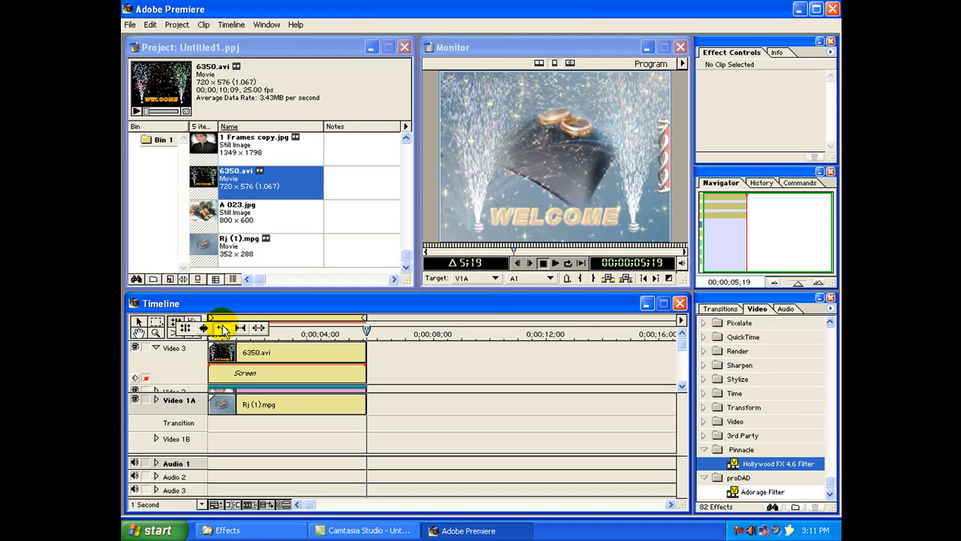
left_click(259, 328)
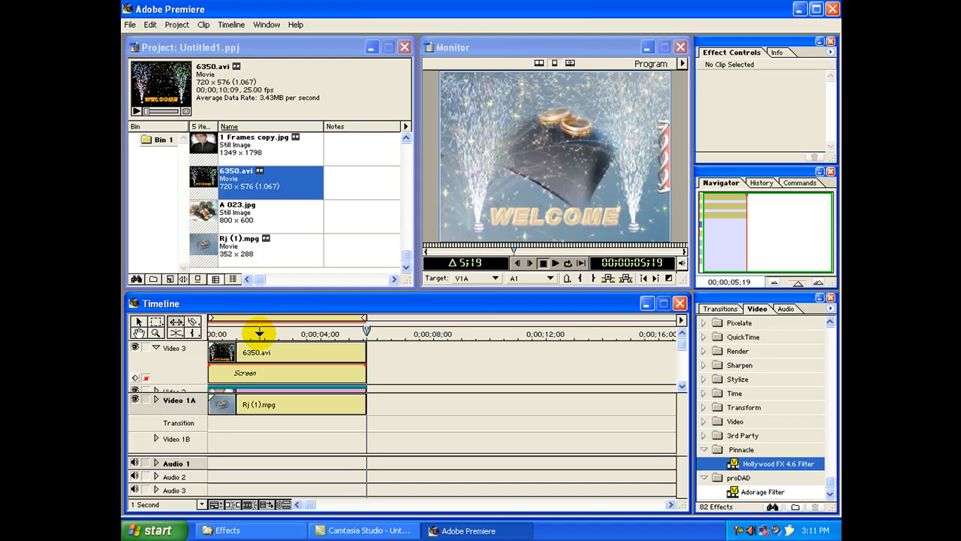
left_click(175, 324)
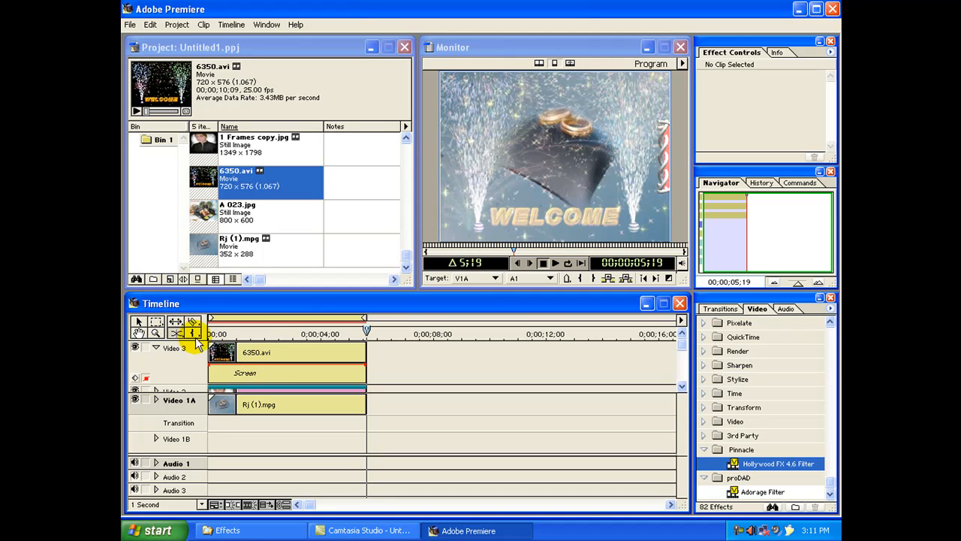
left_click(173, 336)
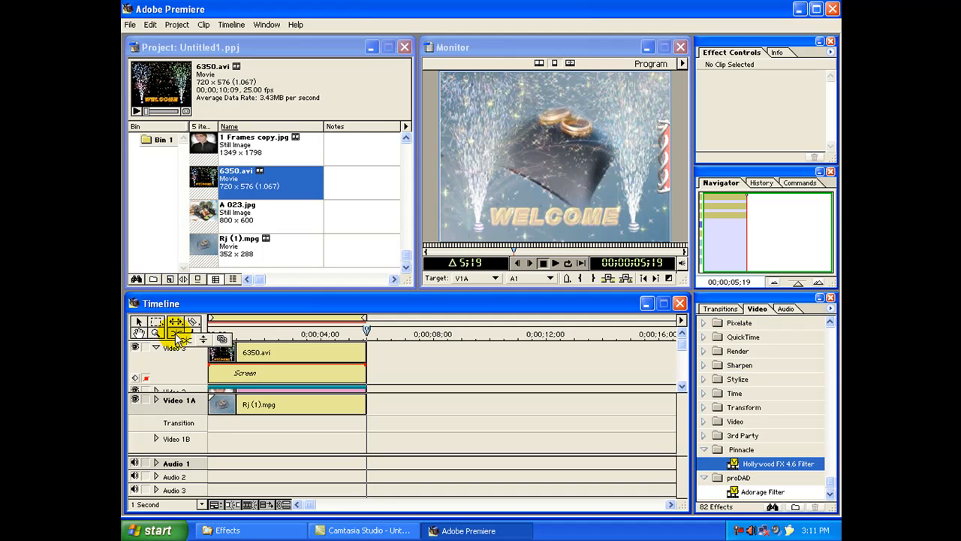
left_click(204, 339)
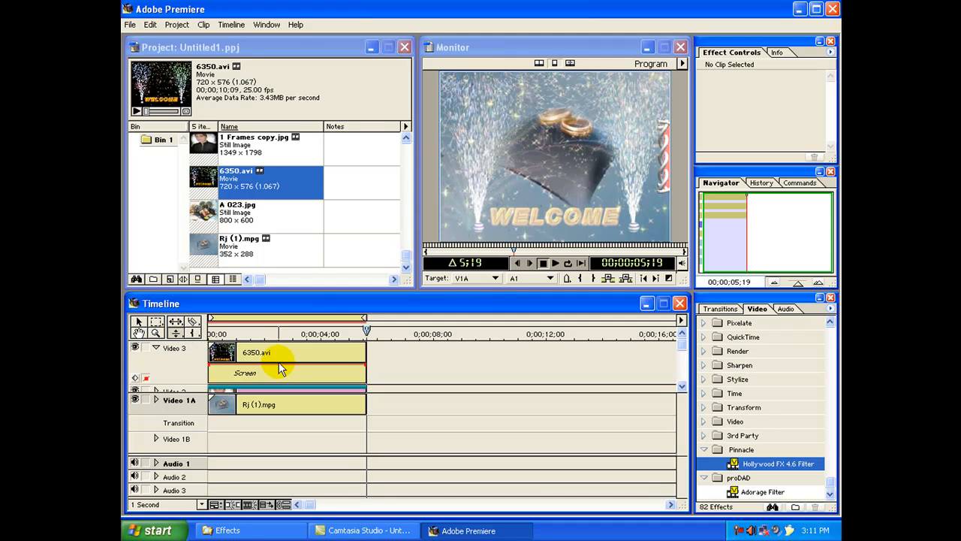
left_click_drag(277, 364, 277, 370)
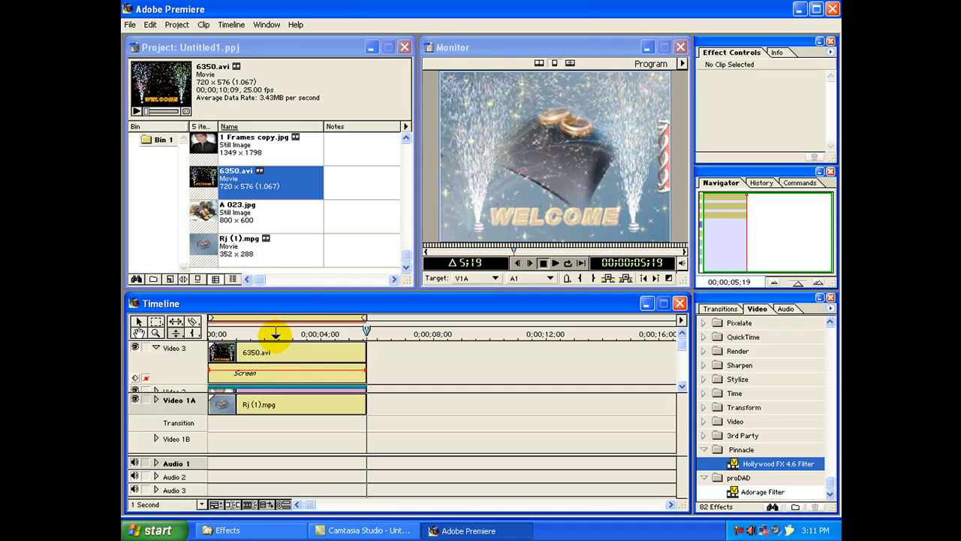
Preview the layered composition from the start of the timeline.
left_click(217, 333)
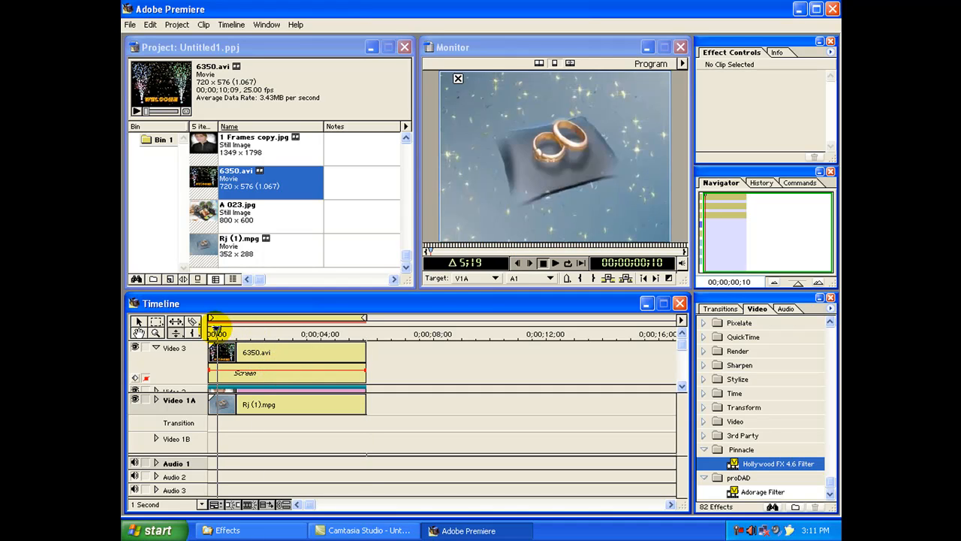
left_click_drag(217, 333, 203, 328)
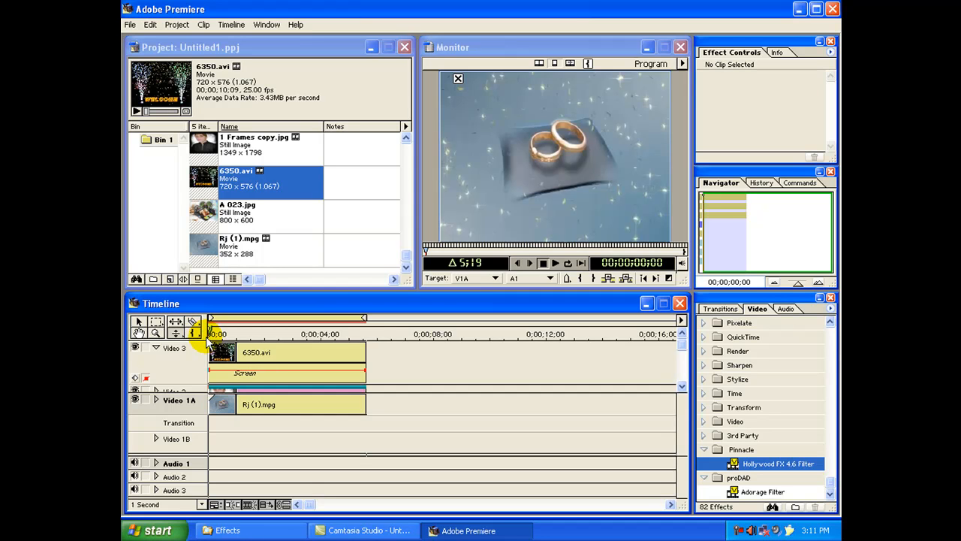
key("space")
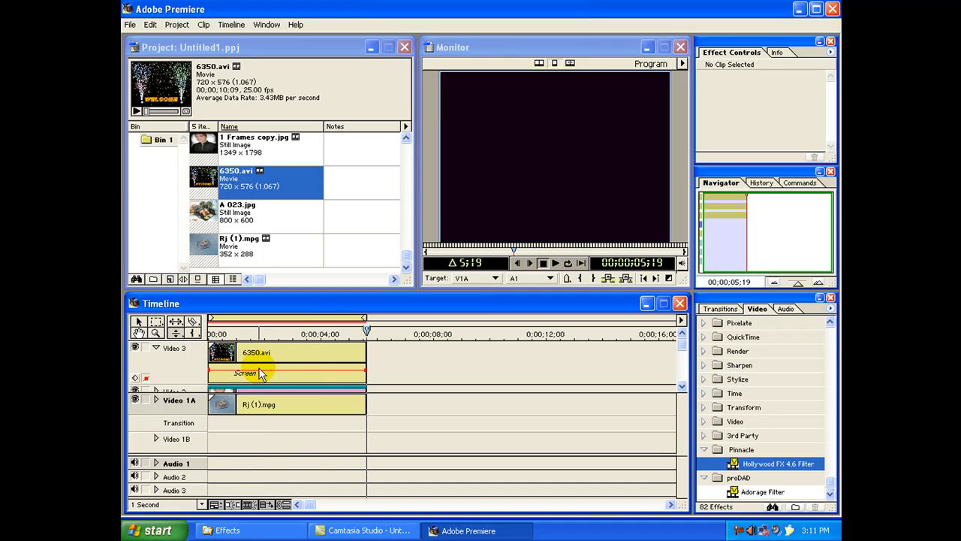
Raise the opacity of 6350.avi back to full and preview the timeline from the start.
left_click_drag(259, 368, 259, 355)
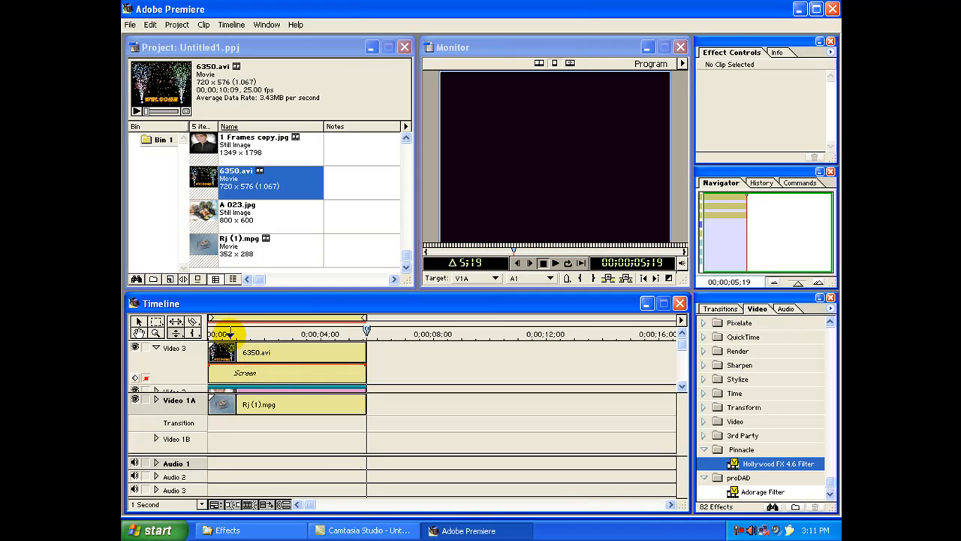
left_click(213, 330)
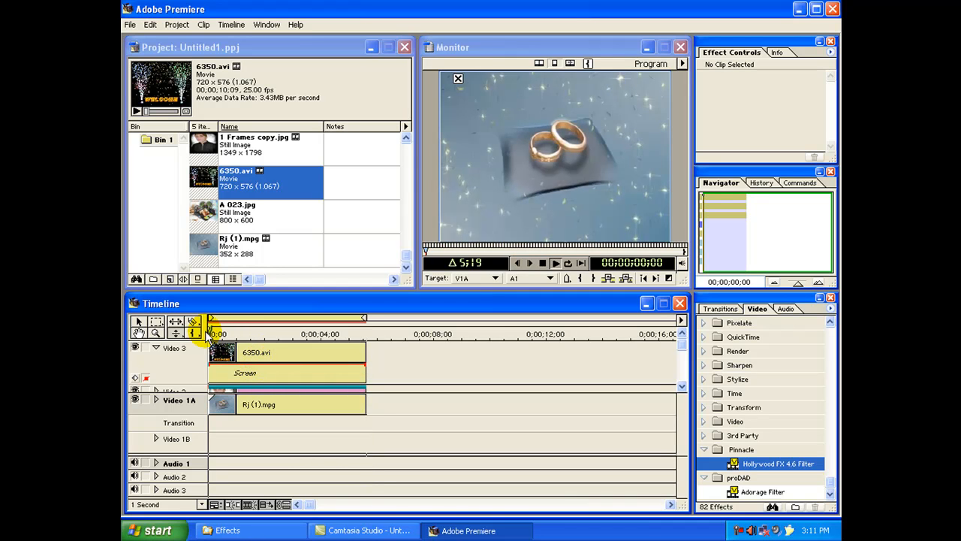
key("space")
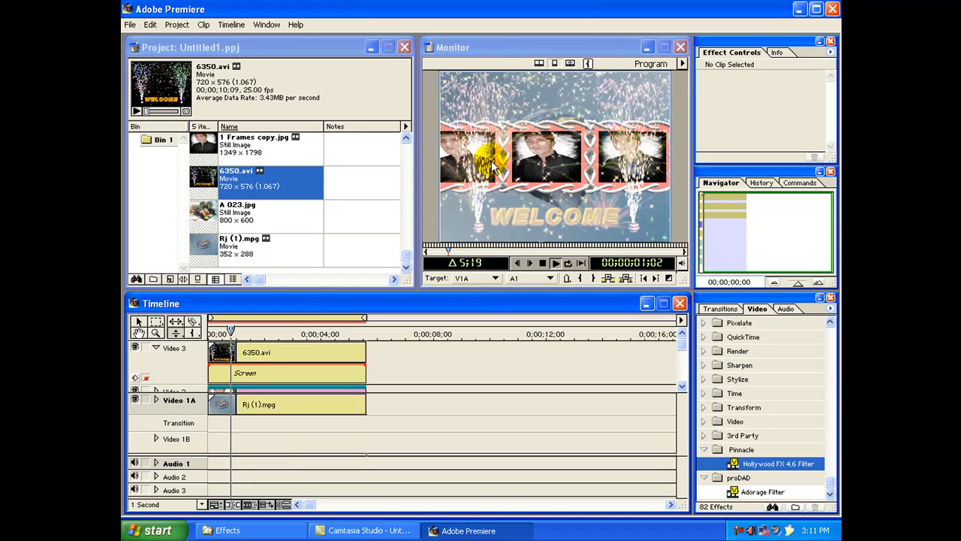
Lower the opacity of the whole 6350.avi clip again and return the edit line to the start.
left_click_drag(268, 366, 268, 371)
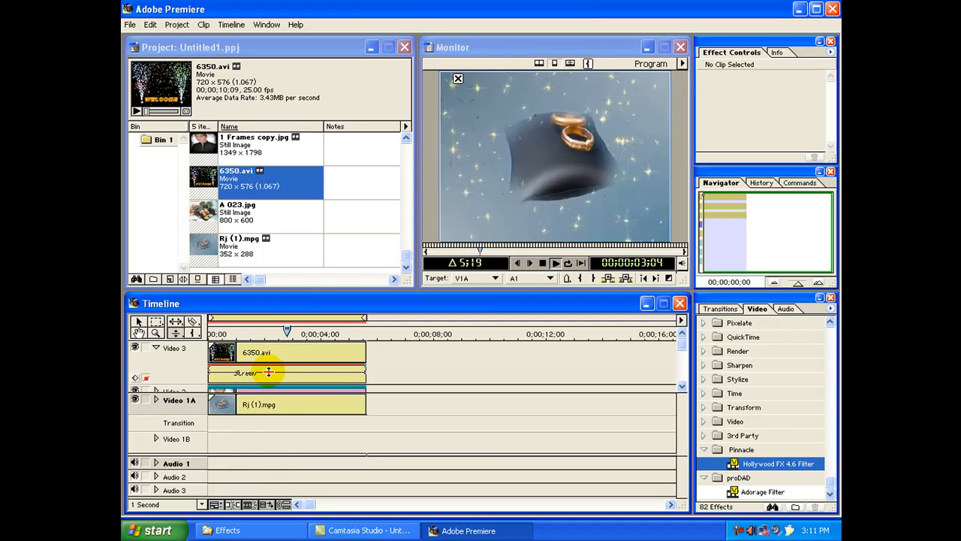
left_click(204, 331)
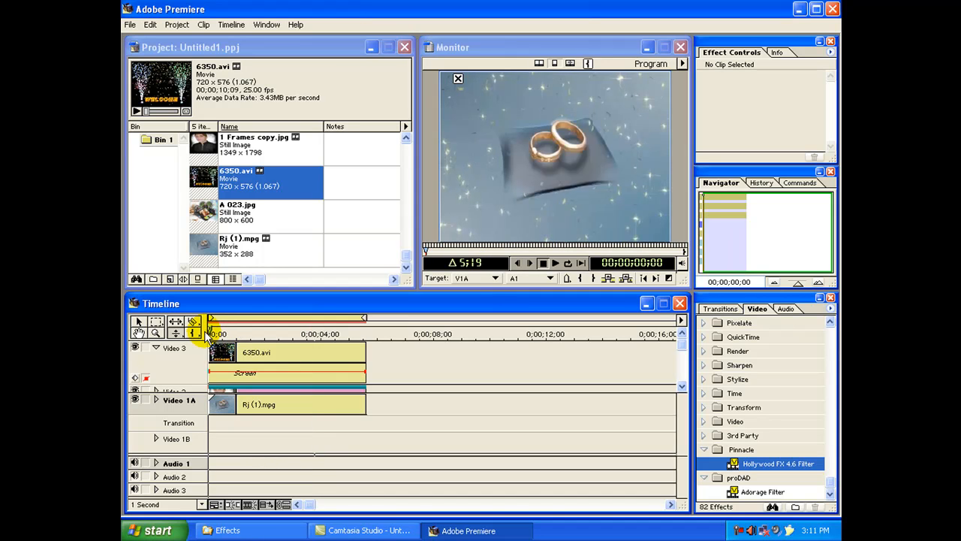
Play the layered composition from near the start to check the lowered opacity of 6350.avi.
left_click_drag(204, 331, 230, 331)
key("space")
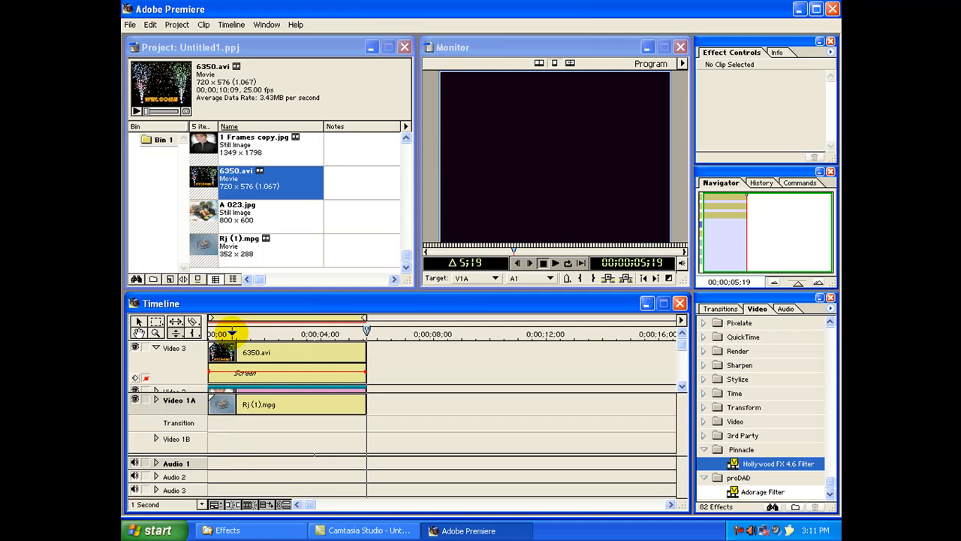
Delete the 6350.avi clip from Video 3 and the Rj (1).mpg clip from Video 1A.
left_click(259, 353)
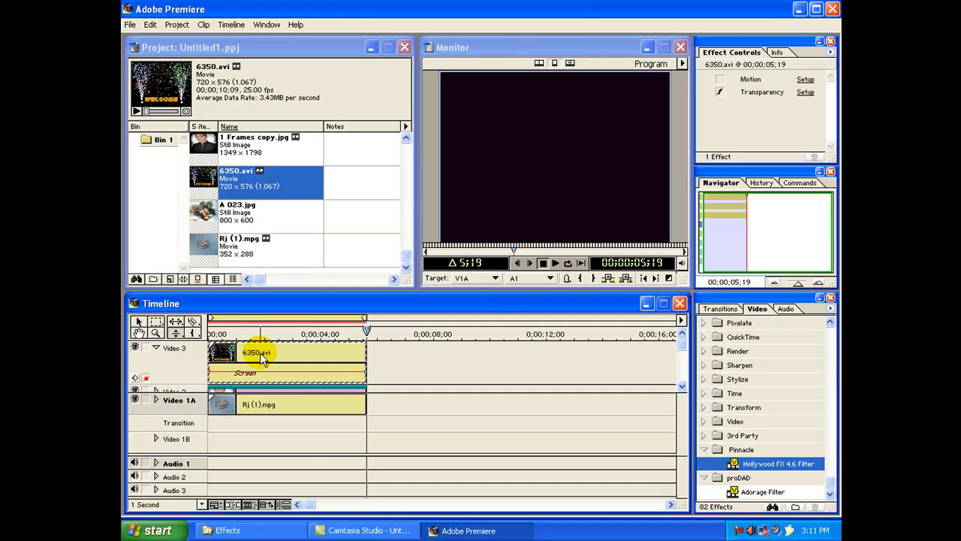
key("Delete")
left_click(291, 397)
key("Delete")
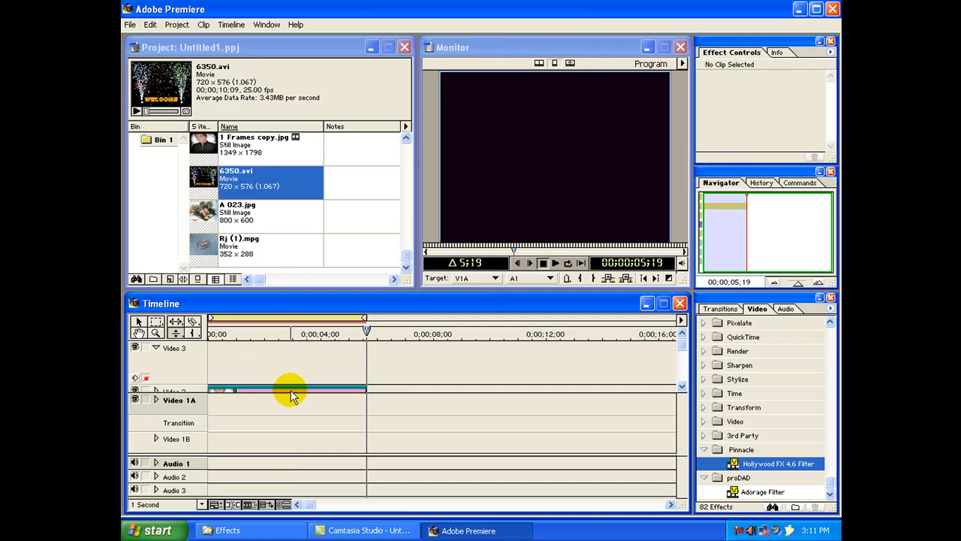
Close Adobe Premiere and switch to the Effects folder in Windows Explorer to open its Indian Effect subfolder.
left_click(833, 9)
left_click(485, 301)
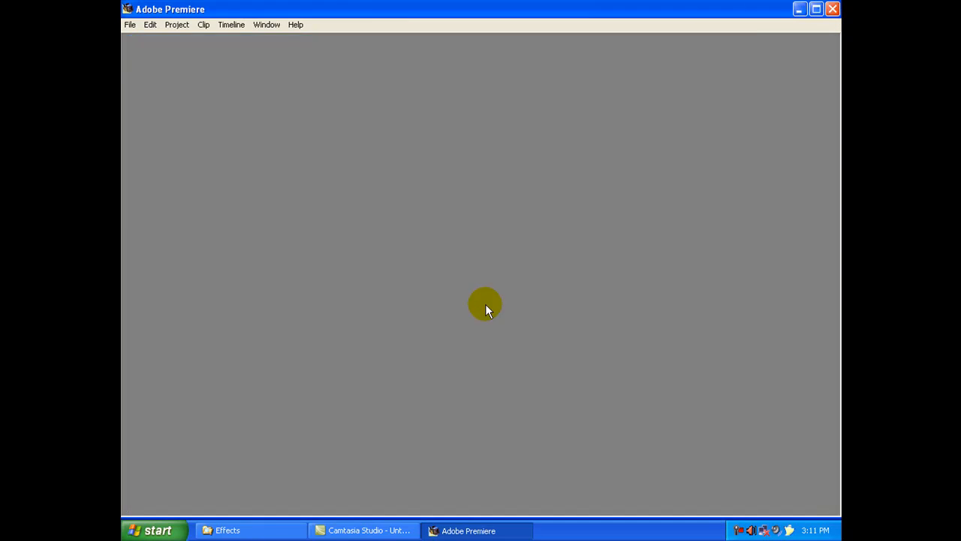
left_click(272, 532)
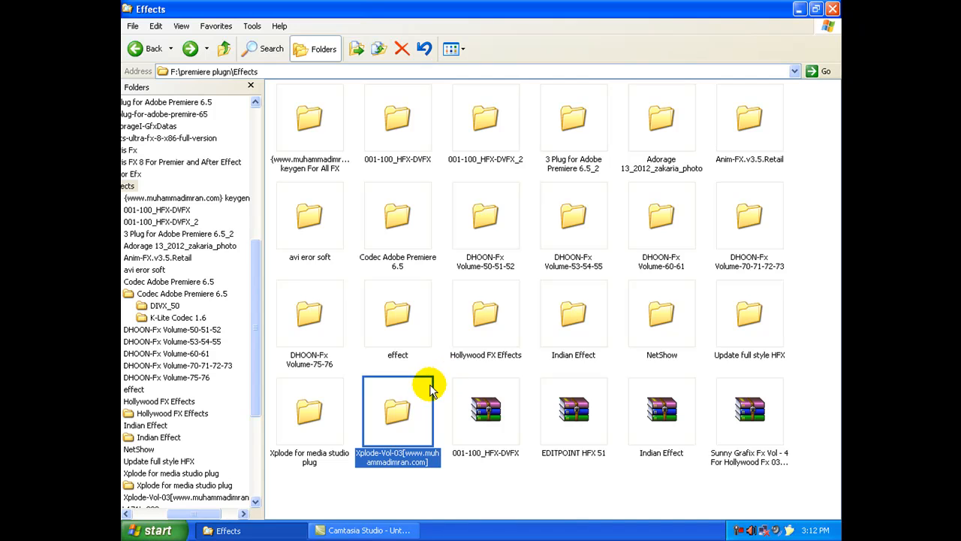
double_click(563, 334)
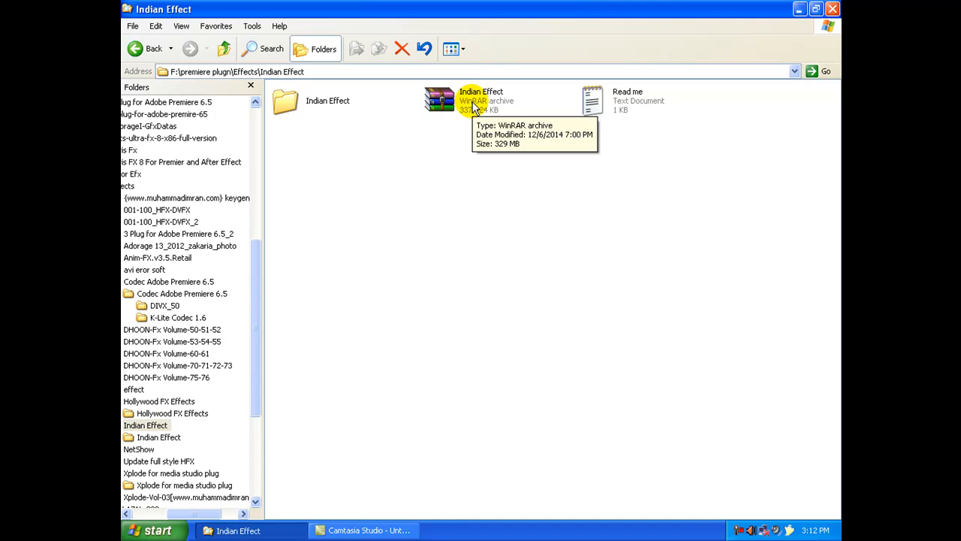
Run Indian Effect.exe from the Indian Effect folder inside the WinRAR archive and minimize the archive and Explorer windows.
double_click(473, 107)
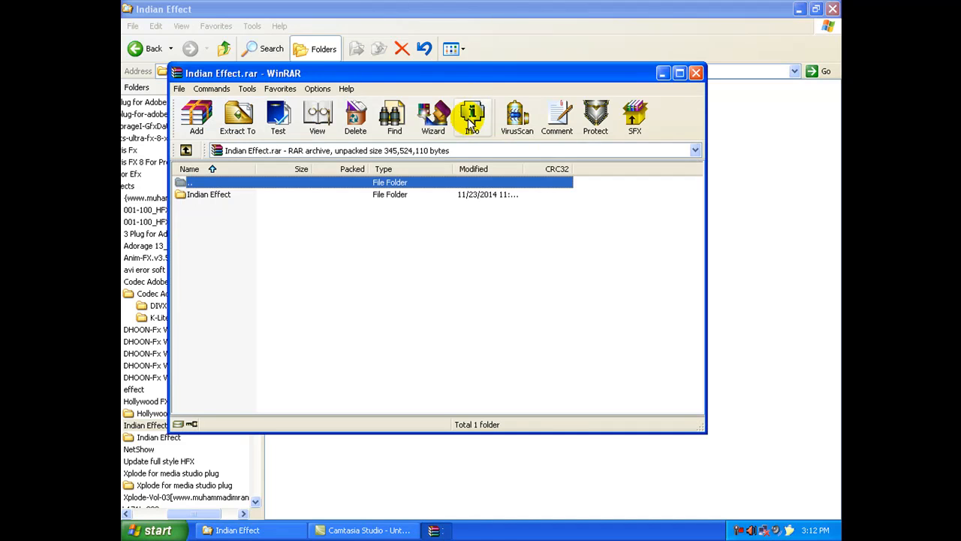
double_click(419, 197)
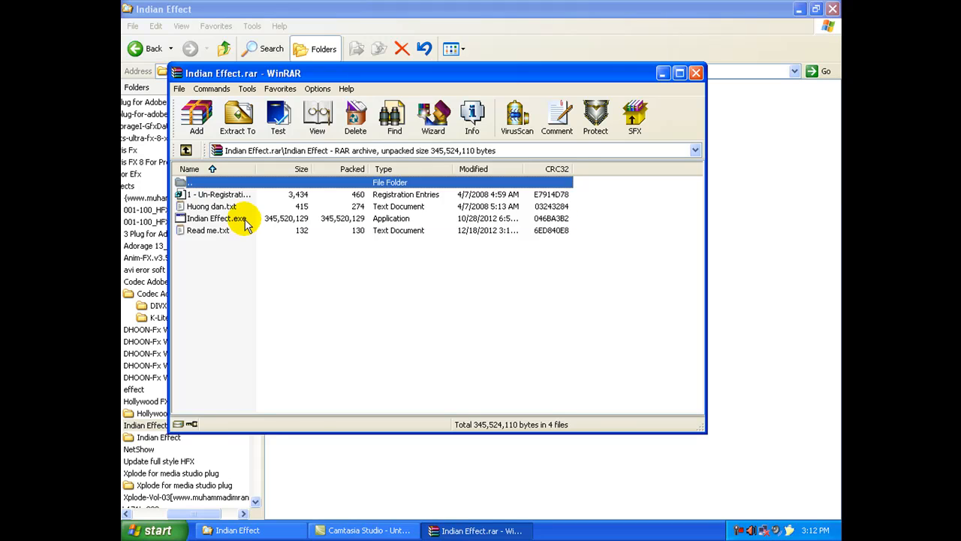
double_click(218, 218)
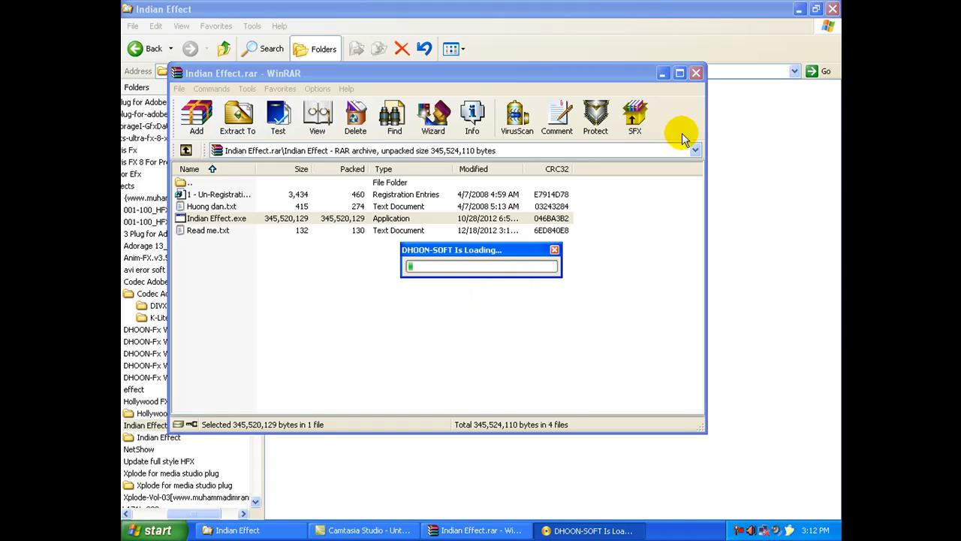
left_click(662, 73)
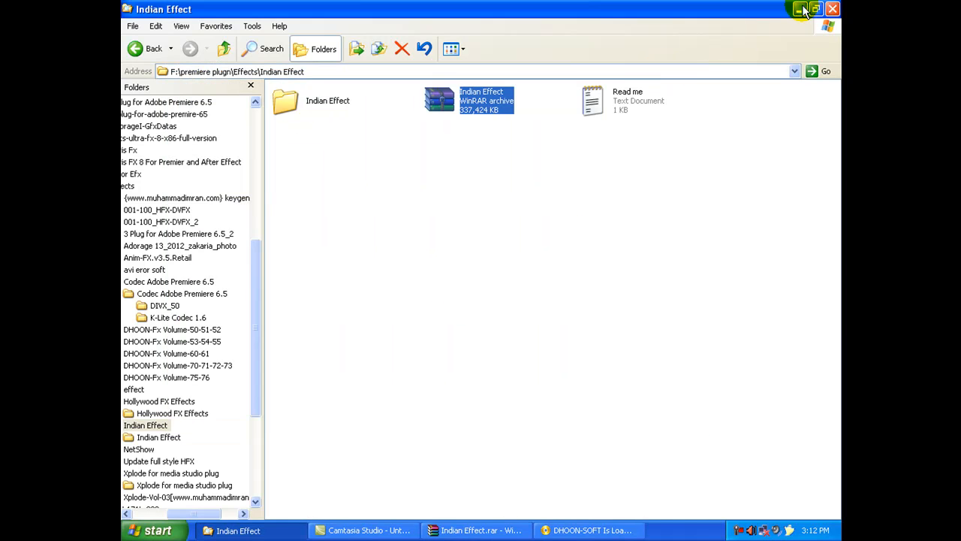
left_click(799, 9)
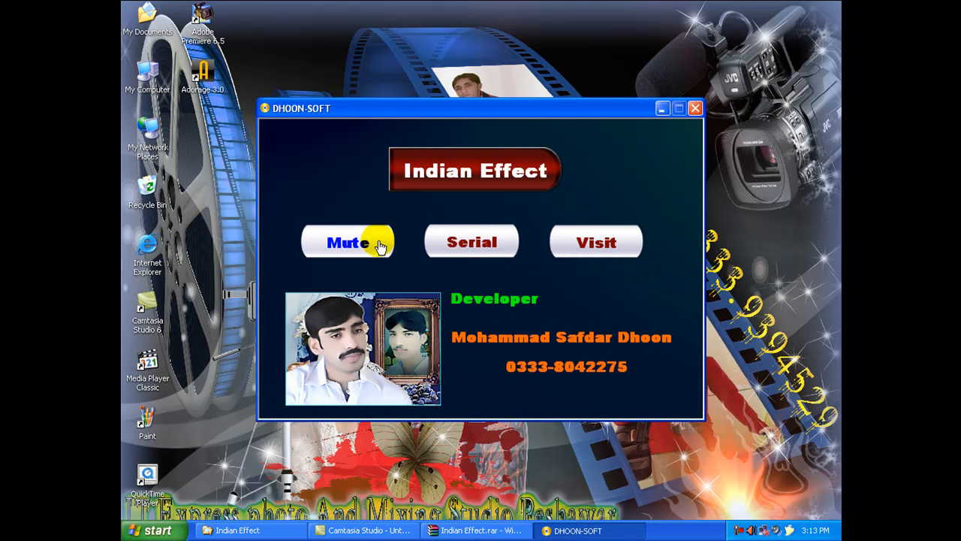
Start the Indian Effect setup, accept the first agreement option, and keep C:\Program Files\Pinnacle\Hollywood FX 4.6 as the installation folder.
left_click(443, 174)
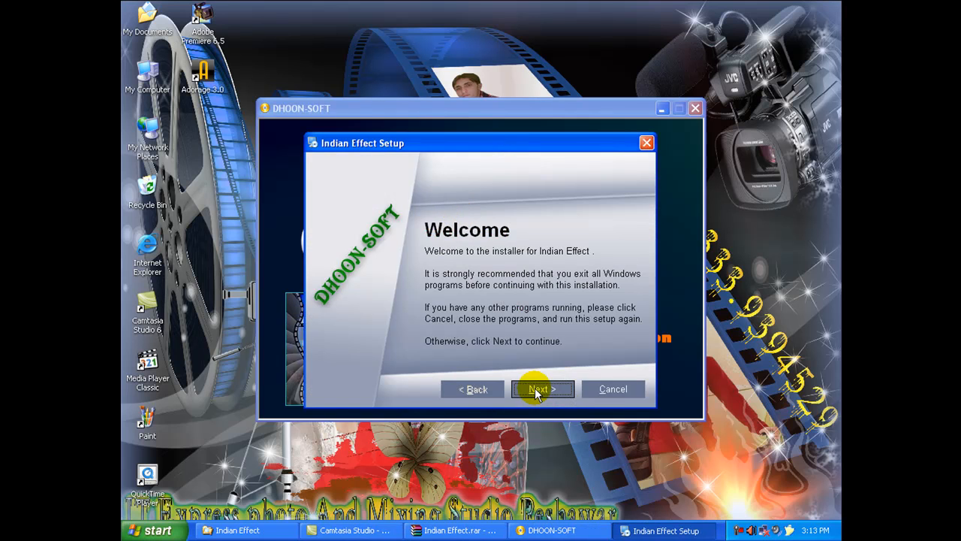
left_click(537, 389)
left_click(376, 340)
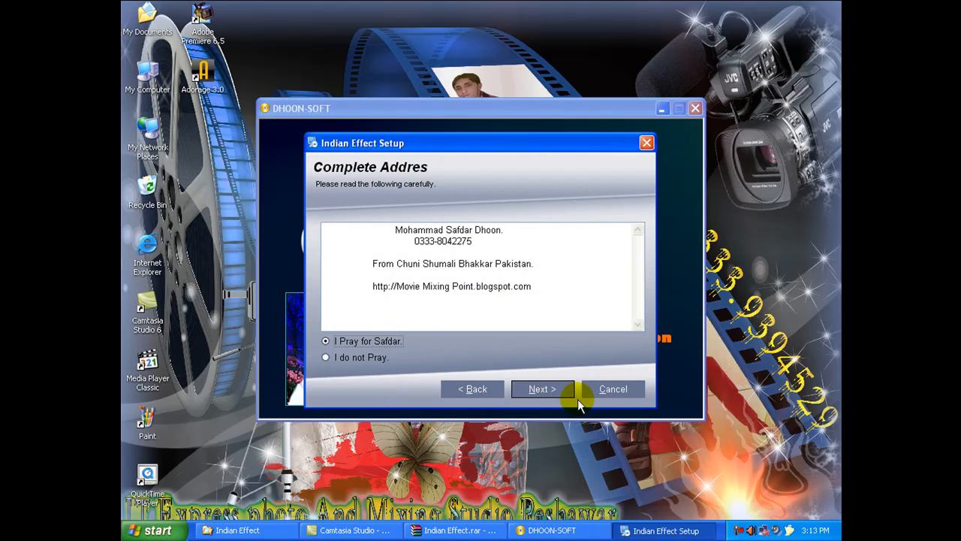
left_click(546, 388)
left_click(544, 391)
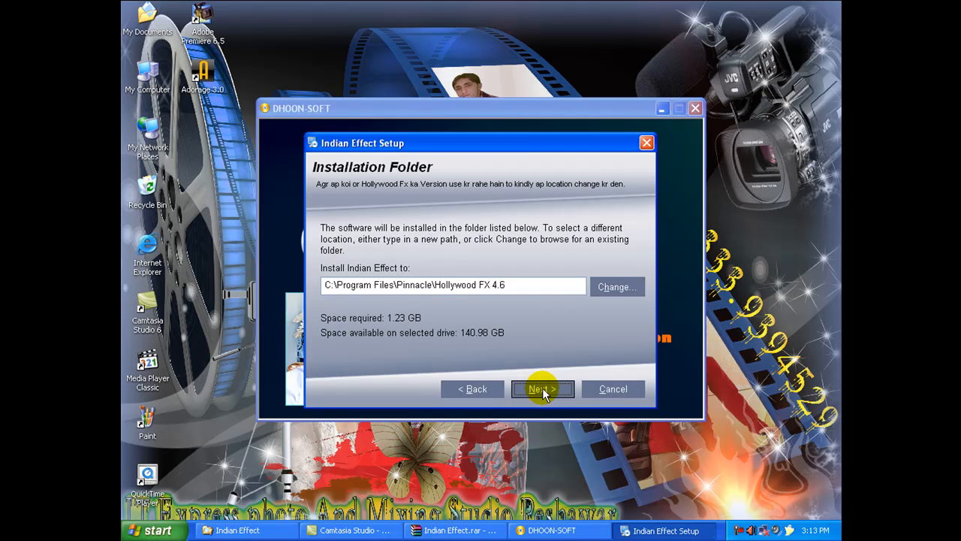
left_click(544, 389)
left_click(544, 388)
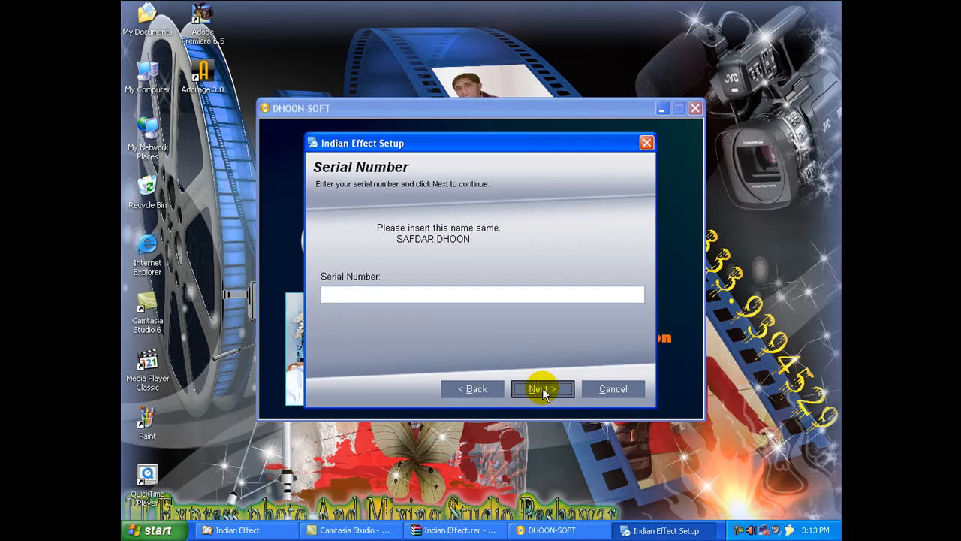
Open the serial file from the DHOON-SOFT launcher, copy the serial number in Notepad, and close the file.
left_click(537, 114)
left_click(472, 242)
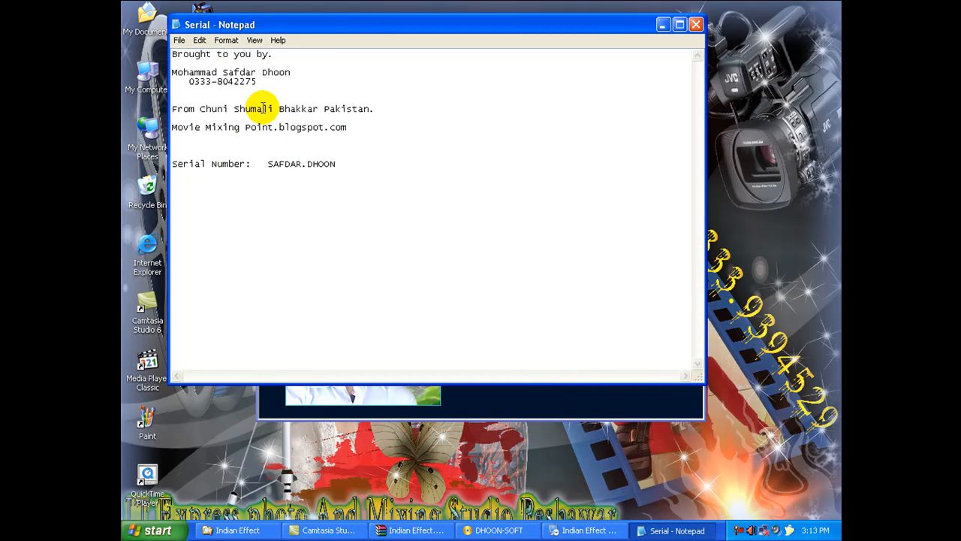
left_click_drag(265, 162, 378, 181)
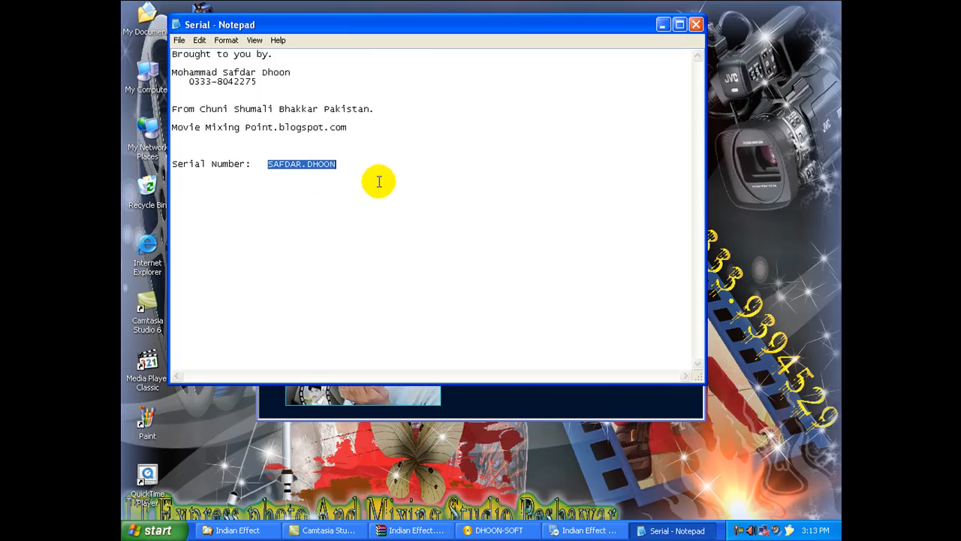
right_click(324, 162)
left_click(353, 201)
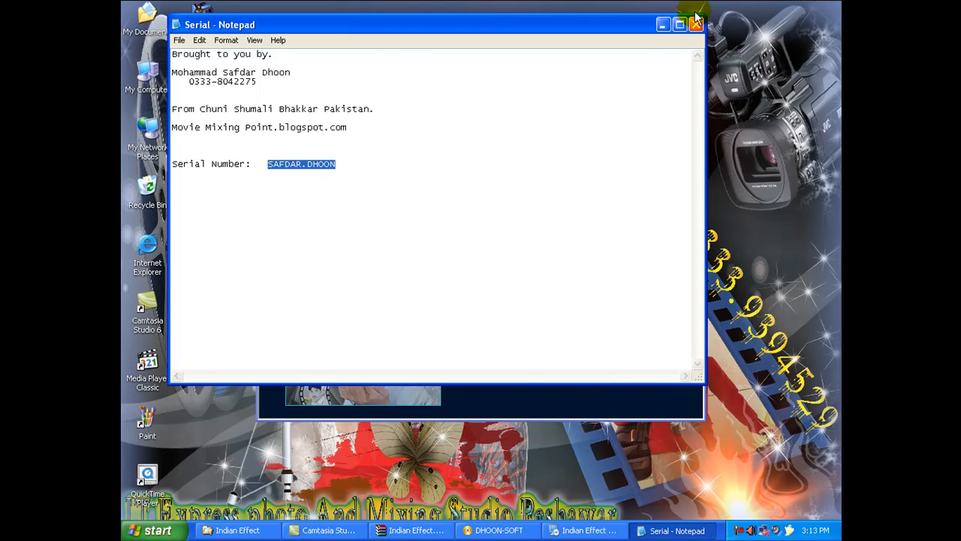
left_click(696, 26)
Paste the serial number into the Indian Effect setup, run the installation, and finish the installer.
left_click(636, 531)
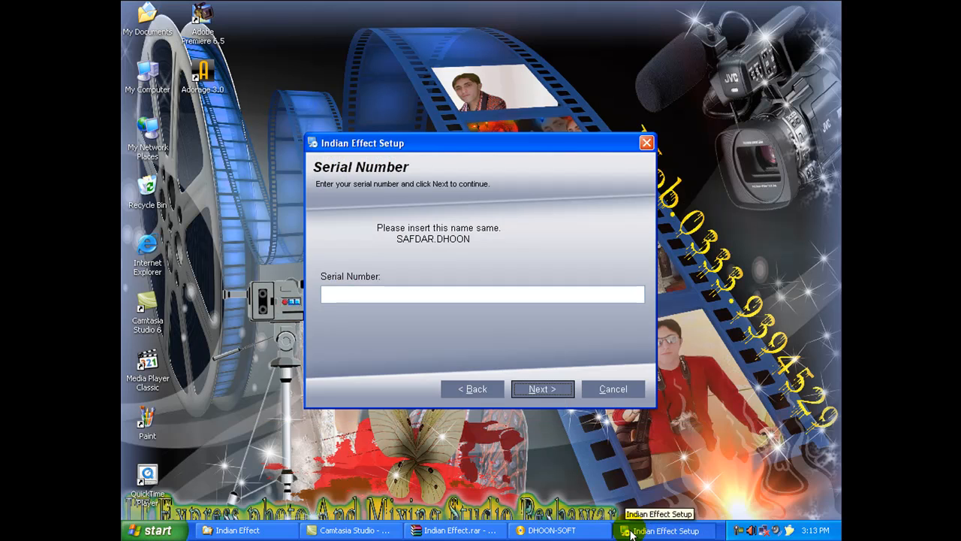
right_click(495, 292)
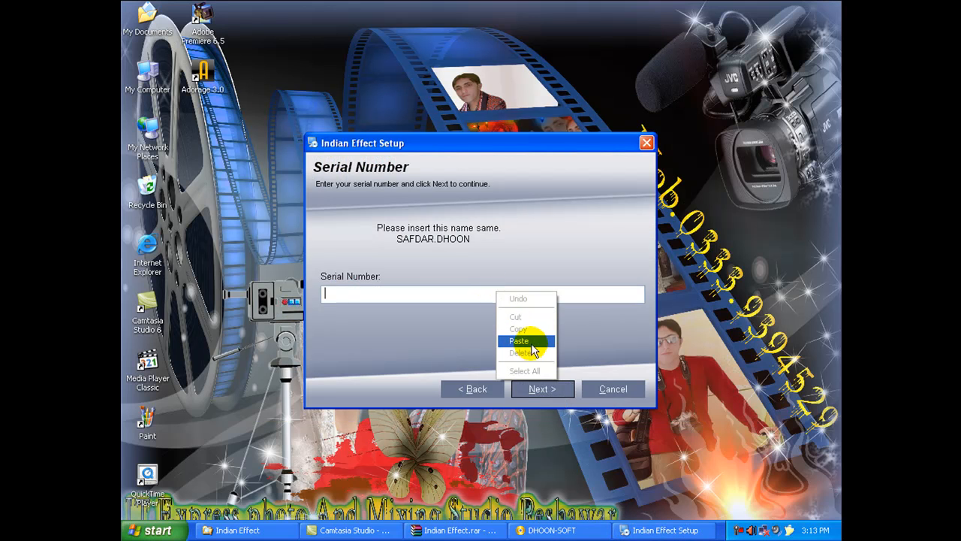
left_click(530, 342)
left_click(540, 386)
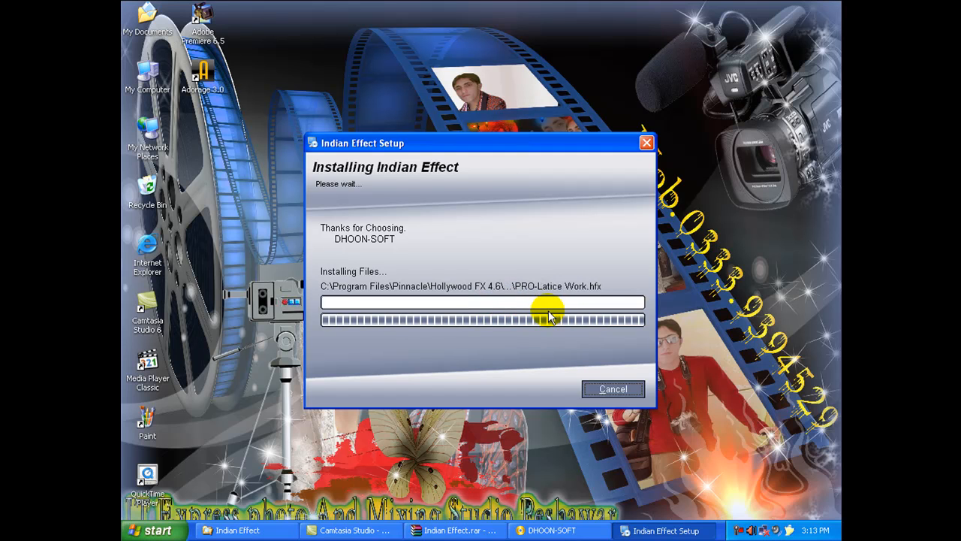
left_click(737, 531)
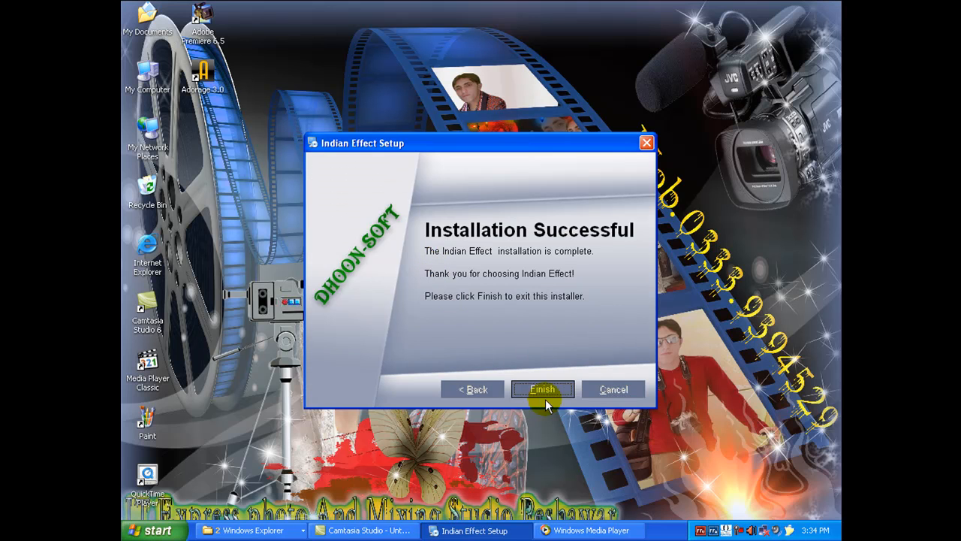
left_click(541, 389)
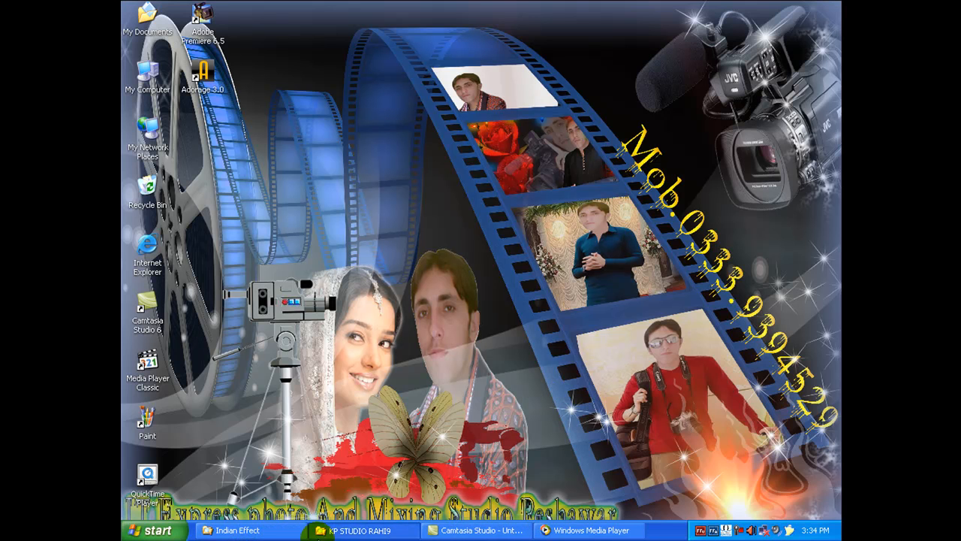